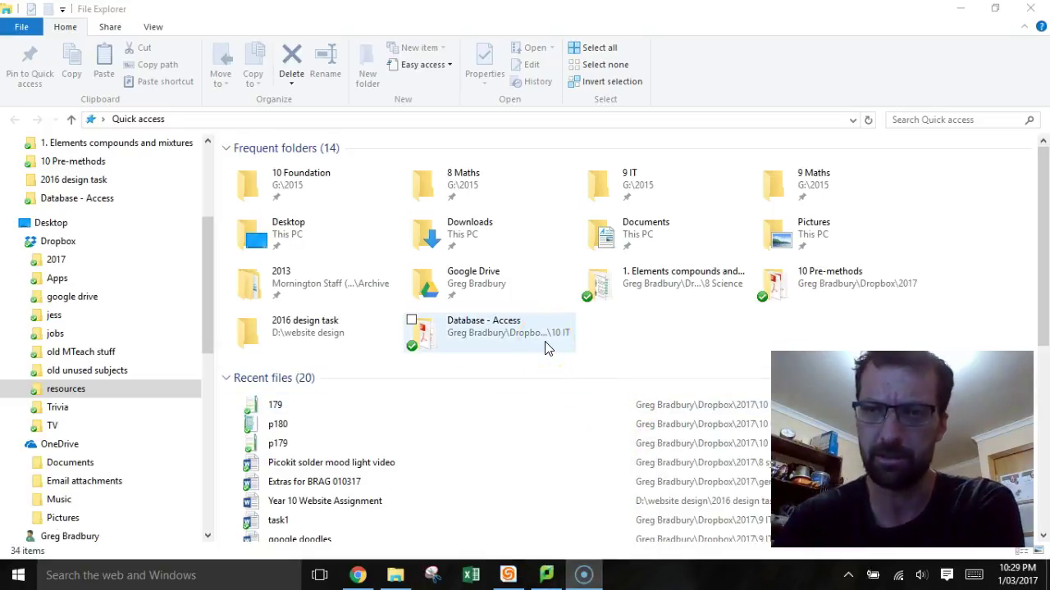
left_click(616, 353)
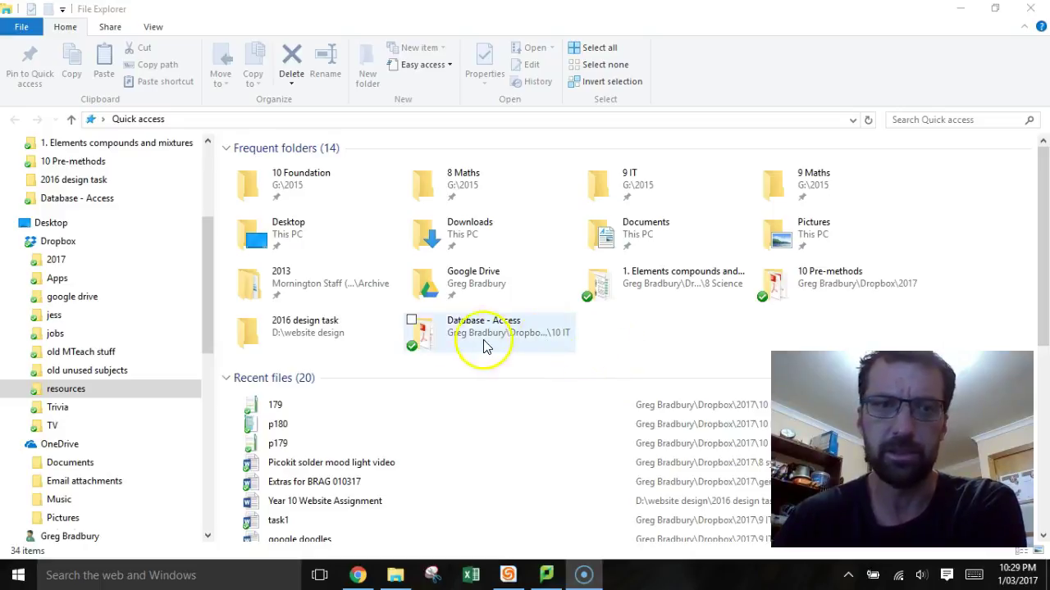
left_click(16, 576)
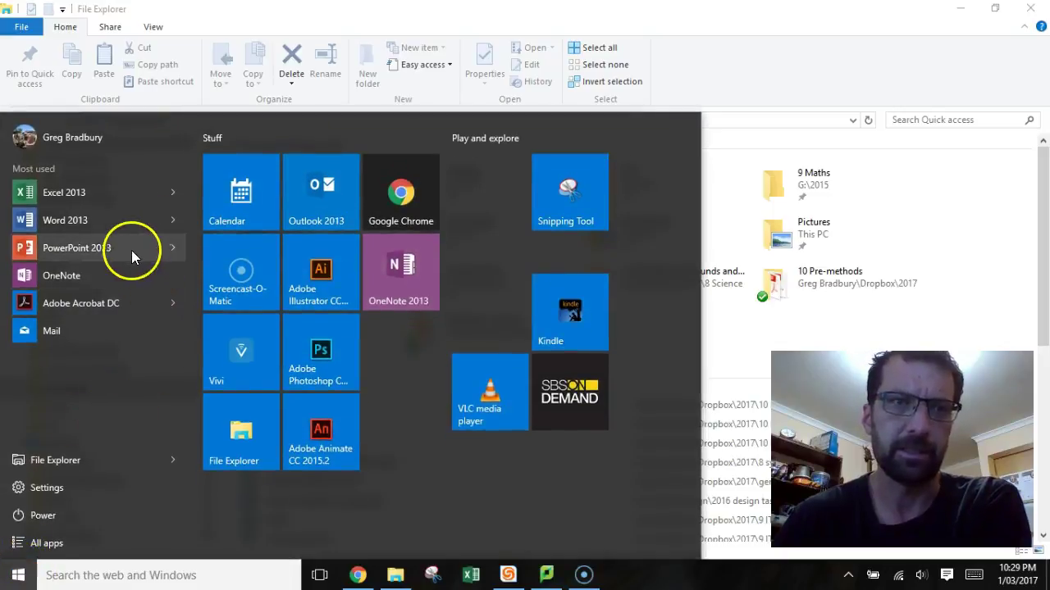
left_click(33, 541)
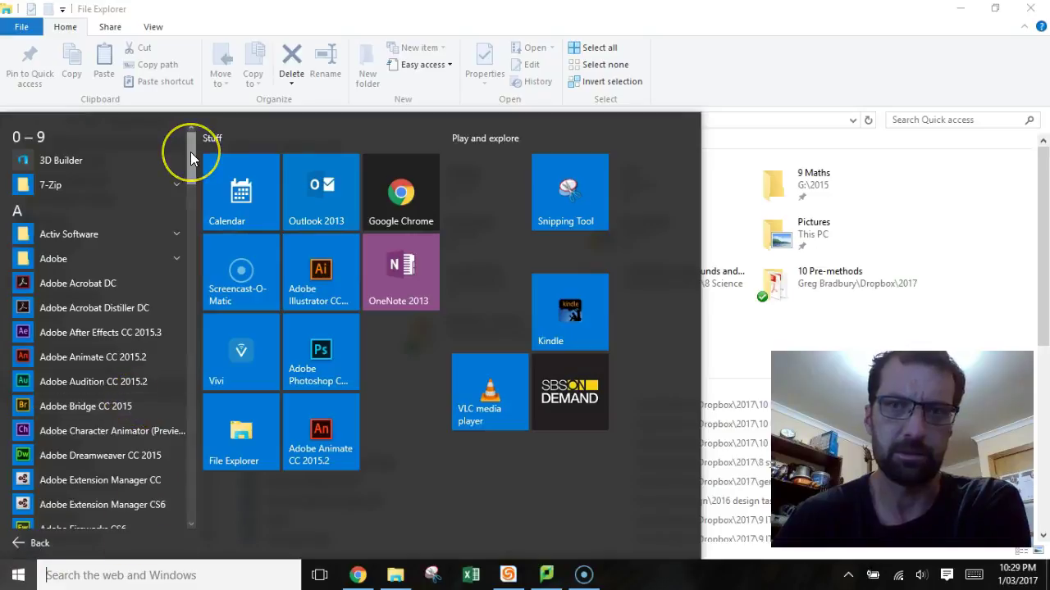
left_click_drag(191, 152, 186, 363)
left_click(127, 308)
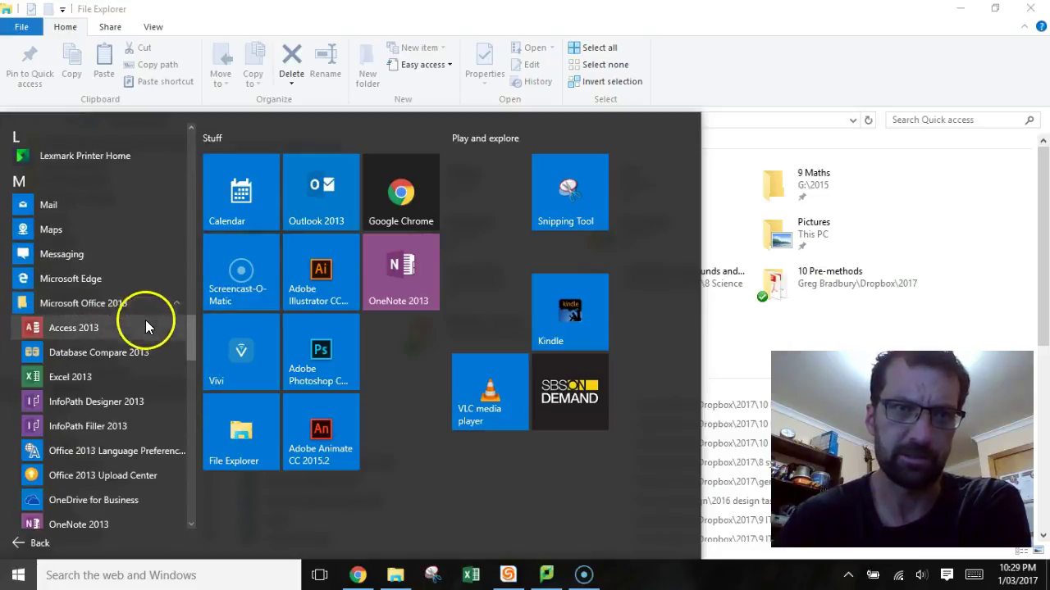
left_click(83, 332)
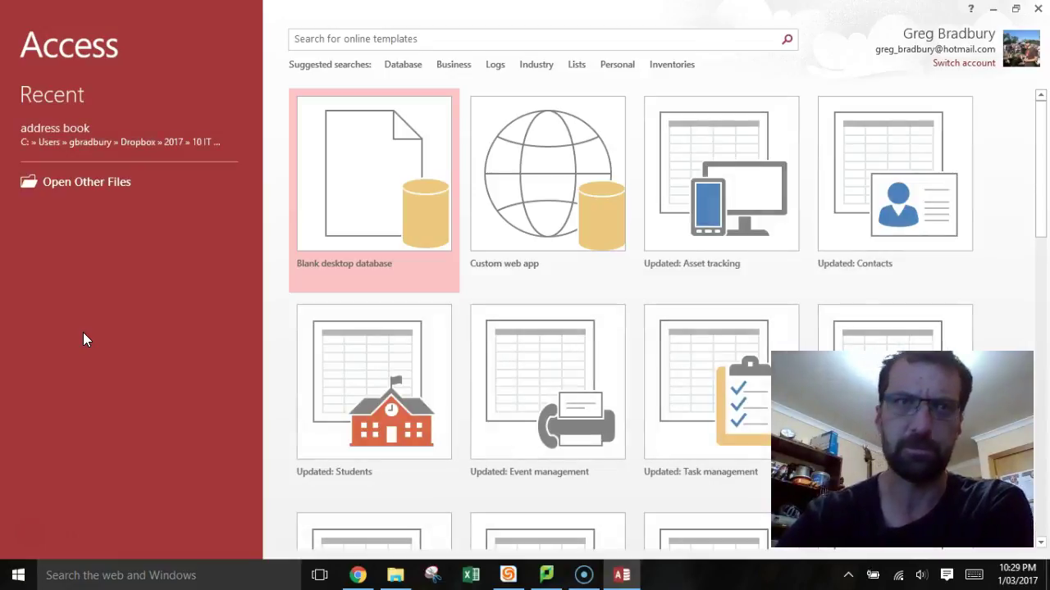
left_click(377, 196)
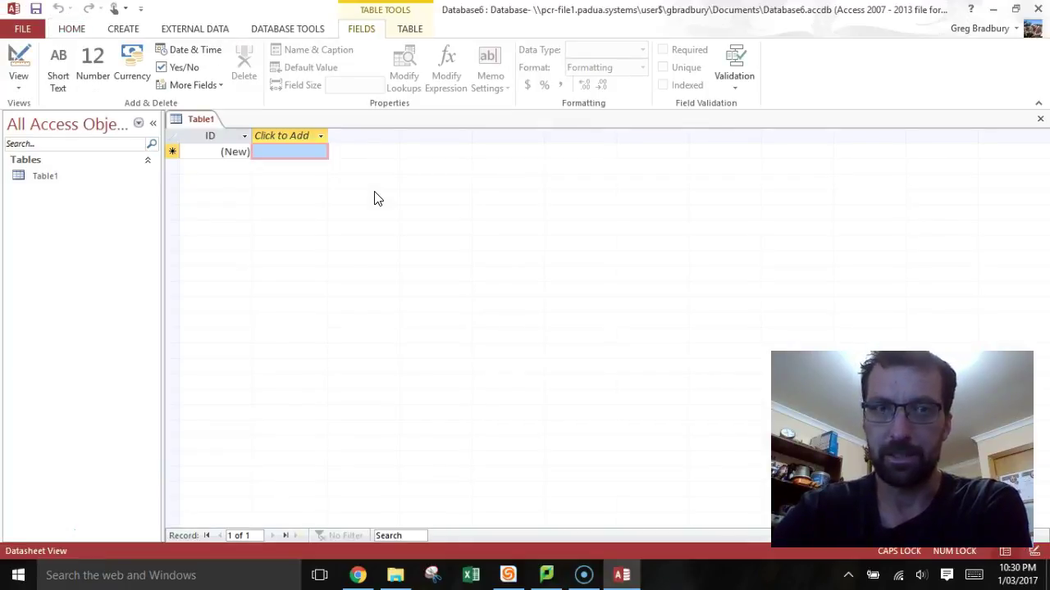
left_click(1038, 10)
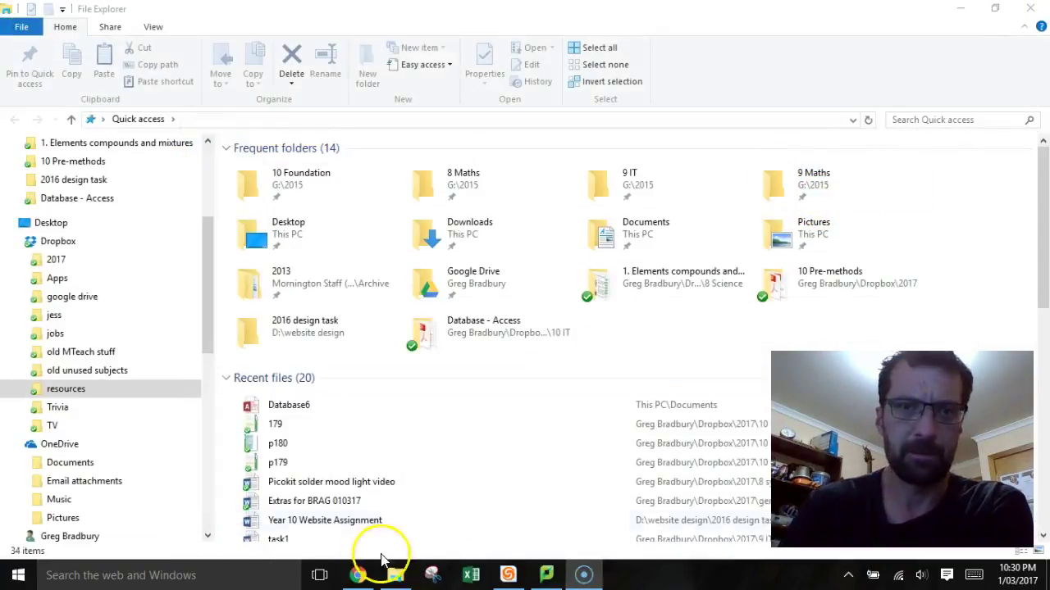
Launch Access 2013 from the Microsoft Office 2013 group in the list of installed programs
left_click(18, 575)
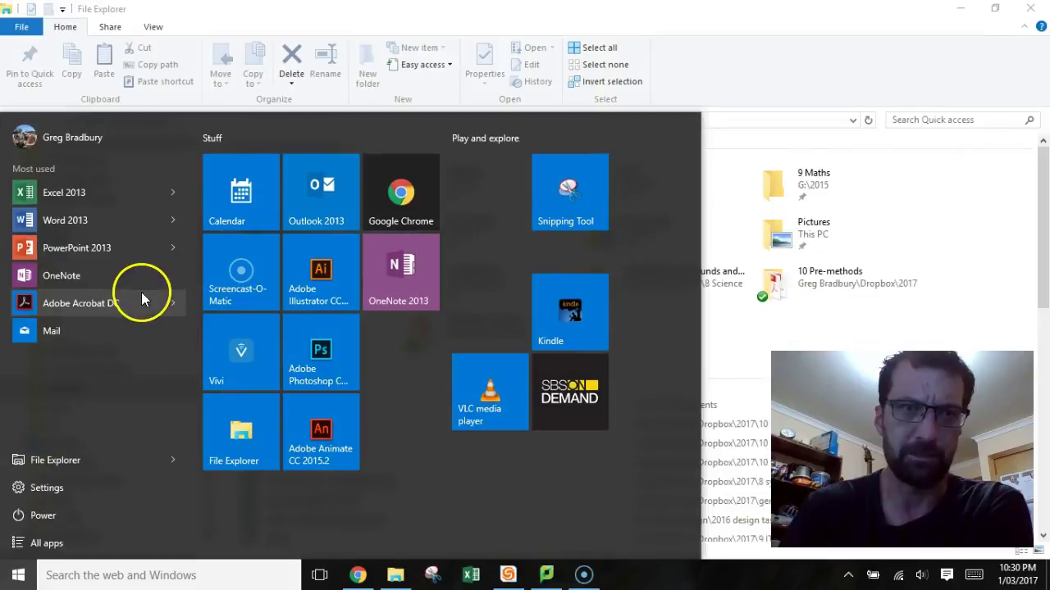
left_click(50, 543)
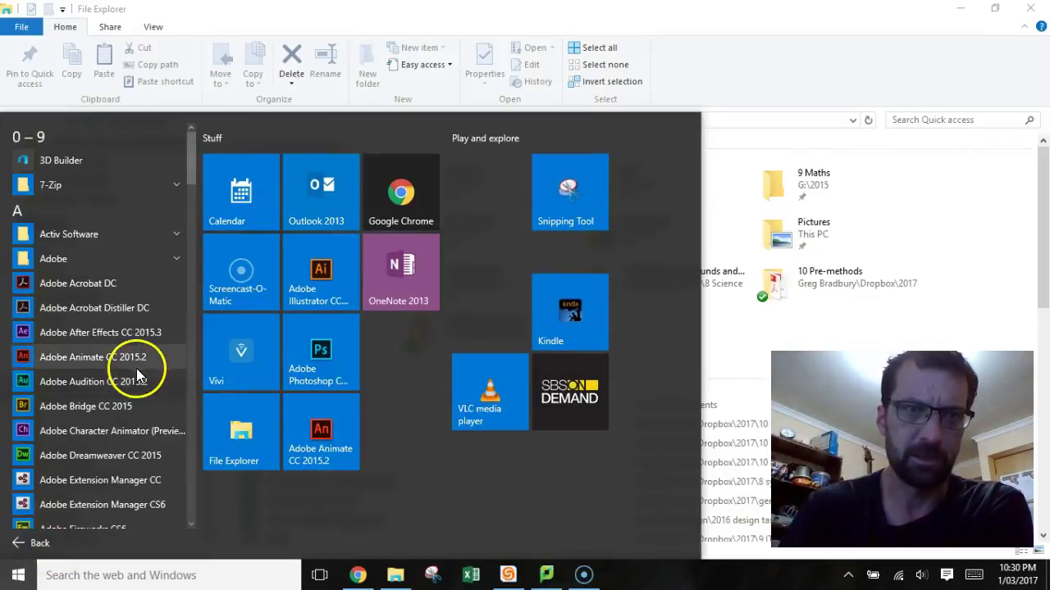
scroll(140, 365, "down", 15)
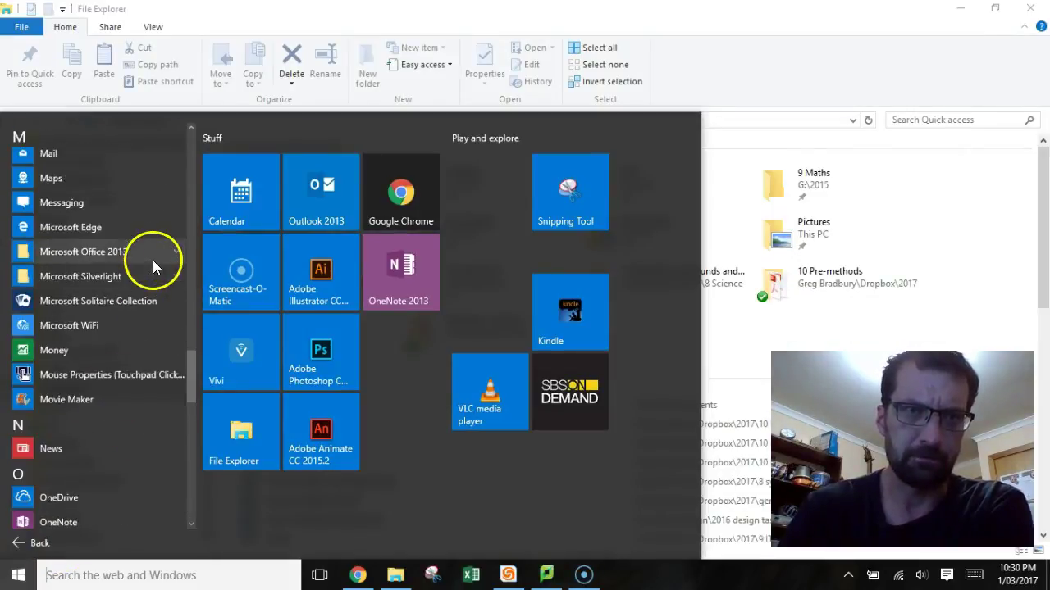
left_click(140, 253)
left_click(135, 278)
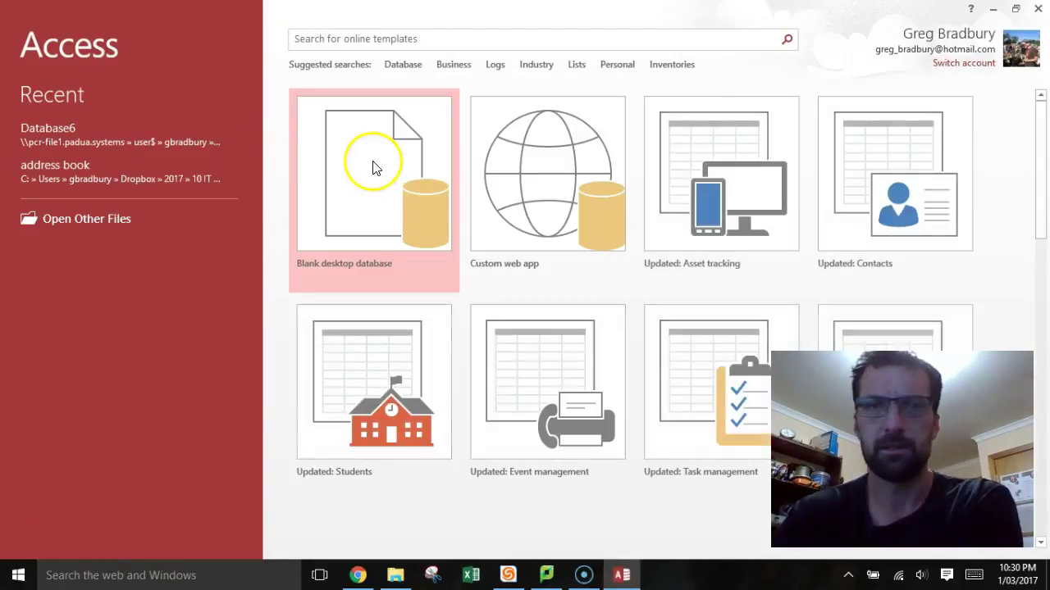
Create a blank desktop database with the file name Movie Magic
left_click(369, 168)
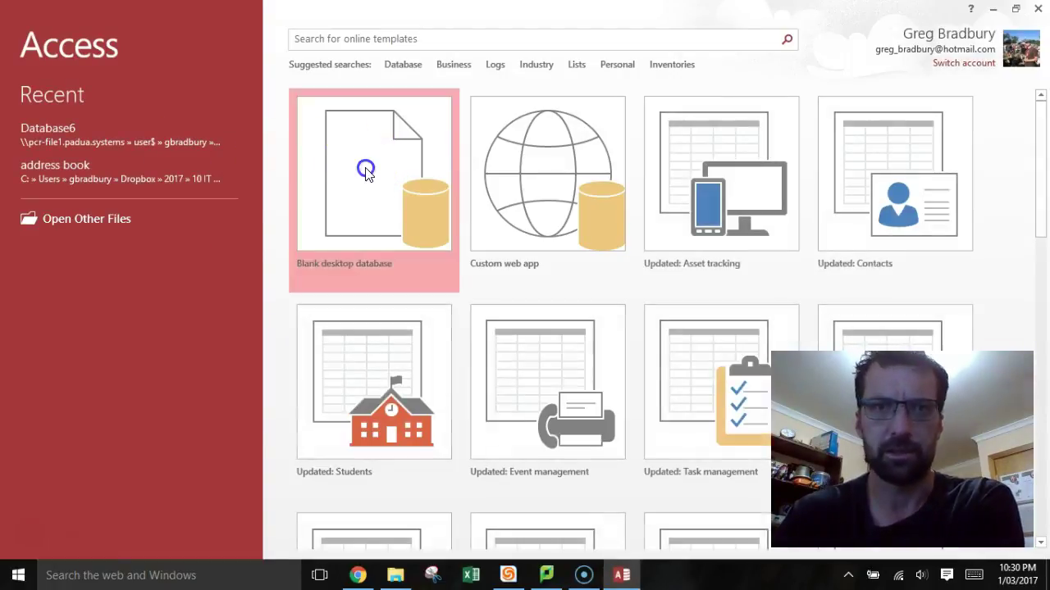
double_click(538, 263)
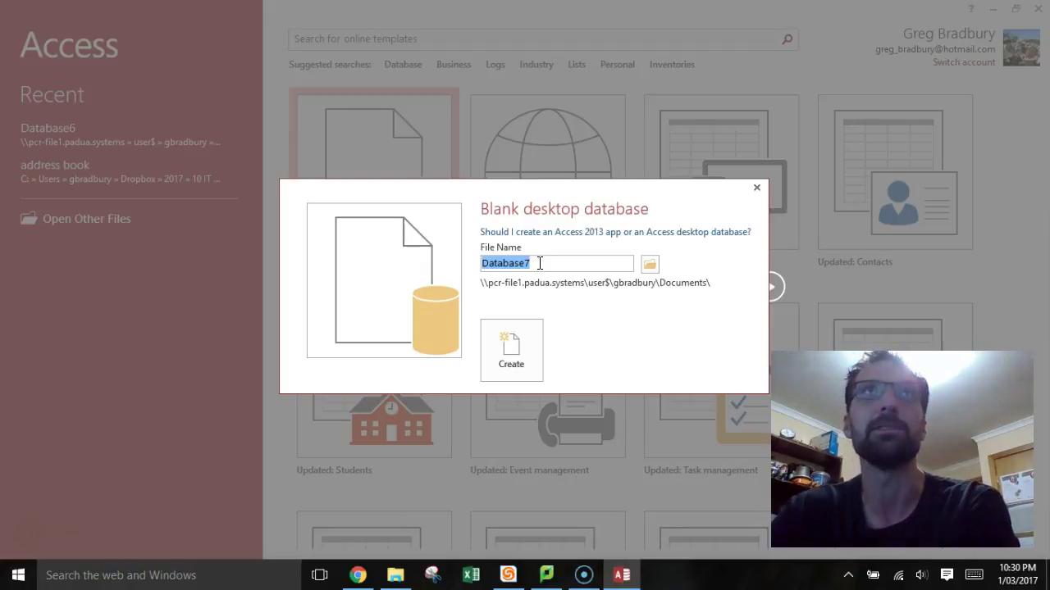
type("mO")
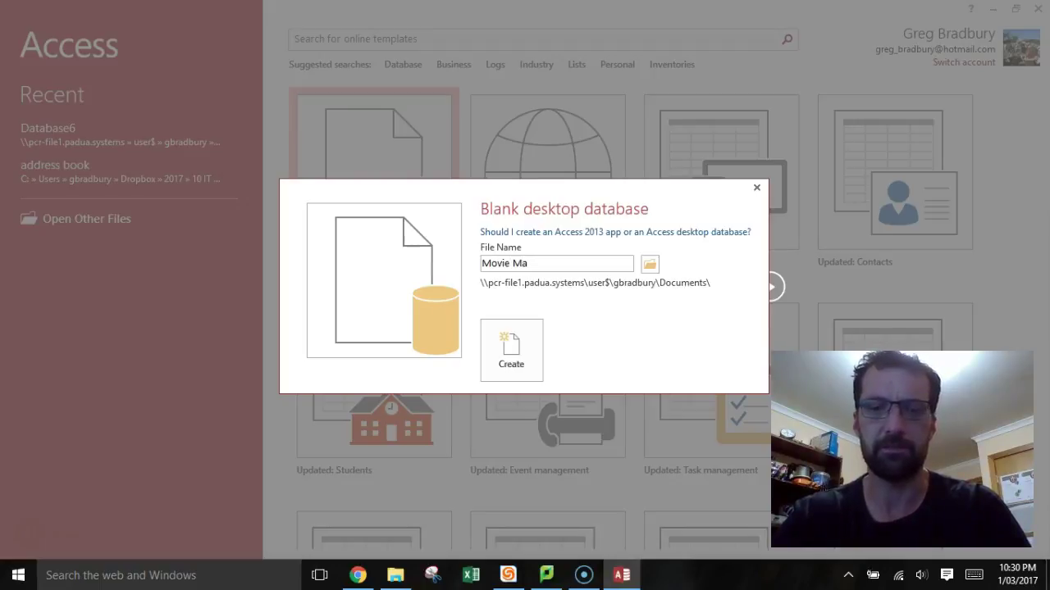
left_click(502, 362)
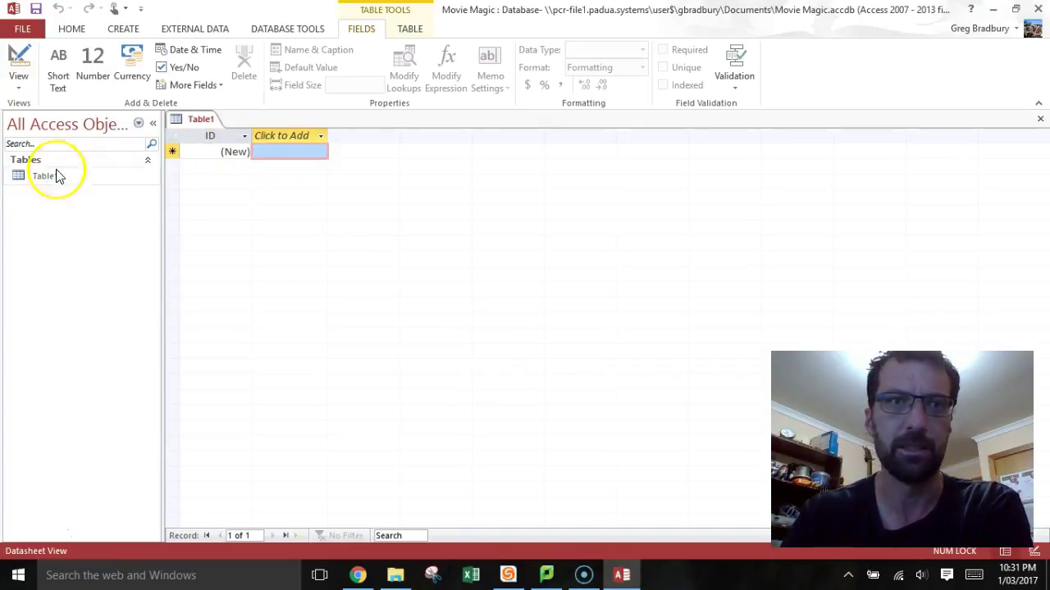
left_click(20, 59)
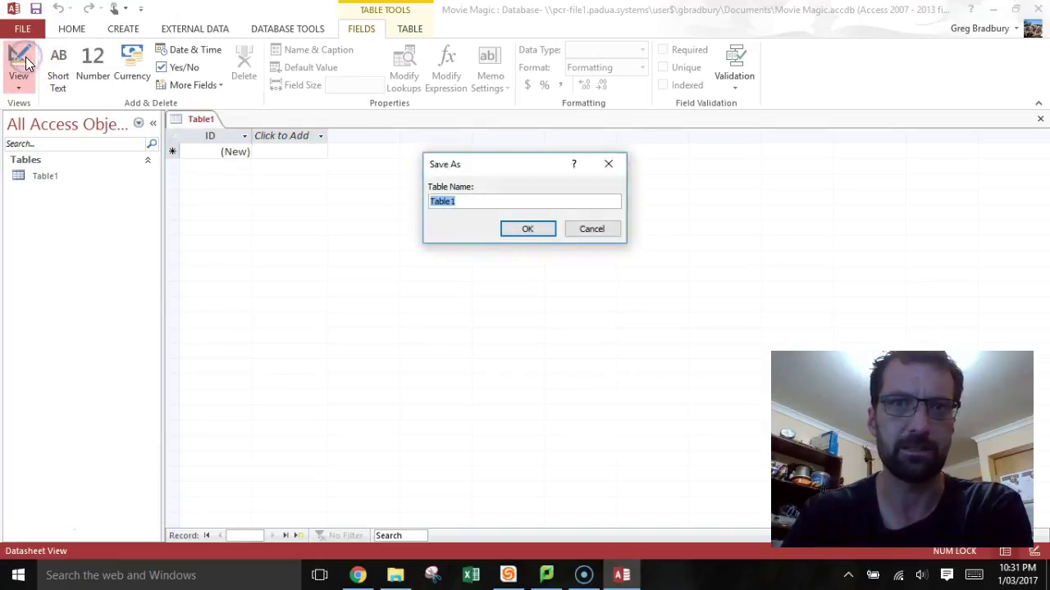
left_click(587, 230)
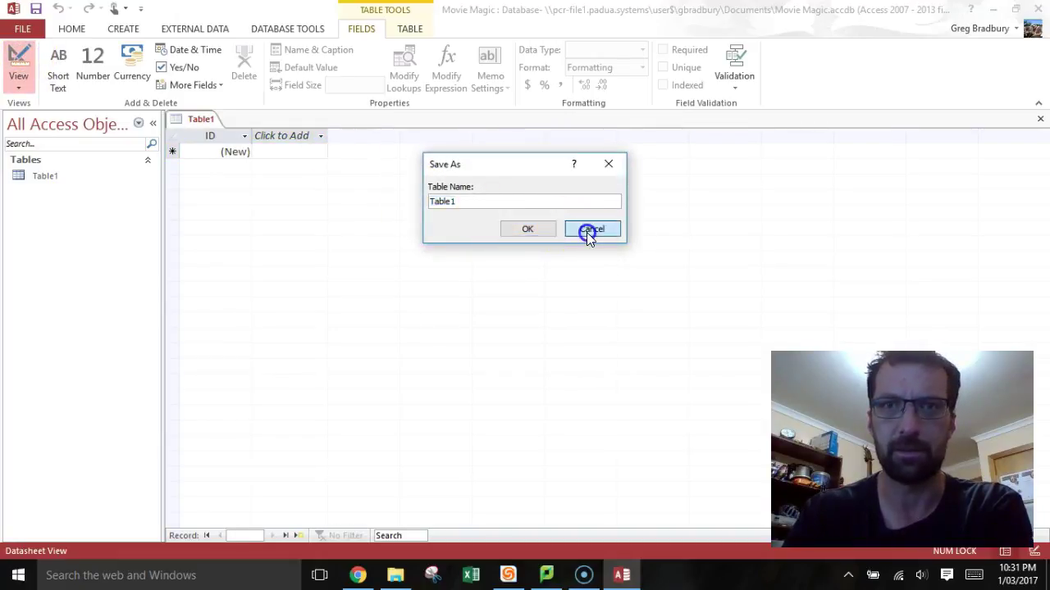
left_click(24, 80)
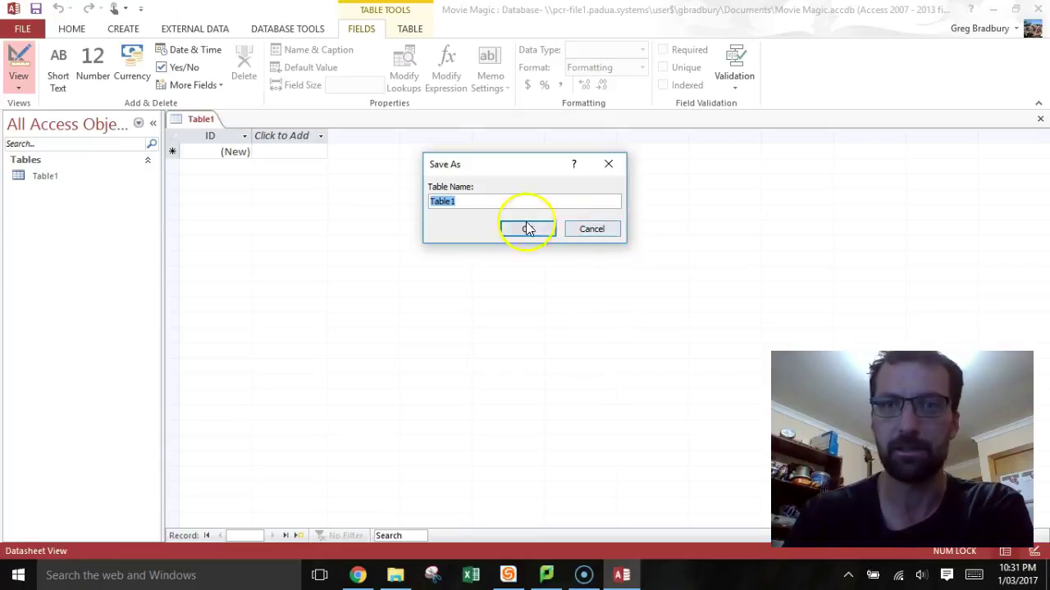
left_click(588, 229)
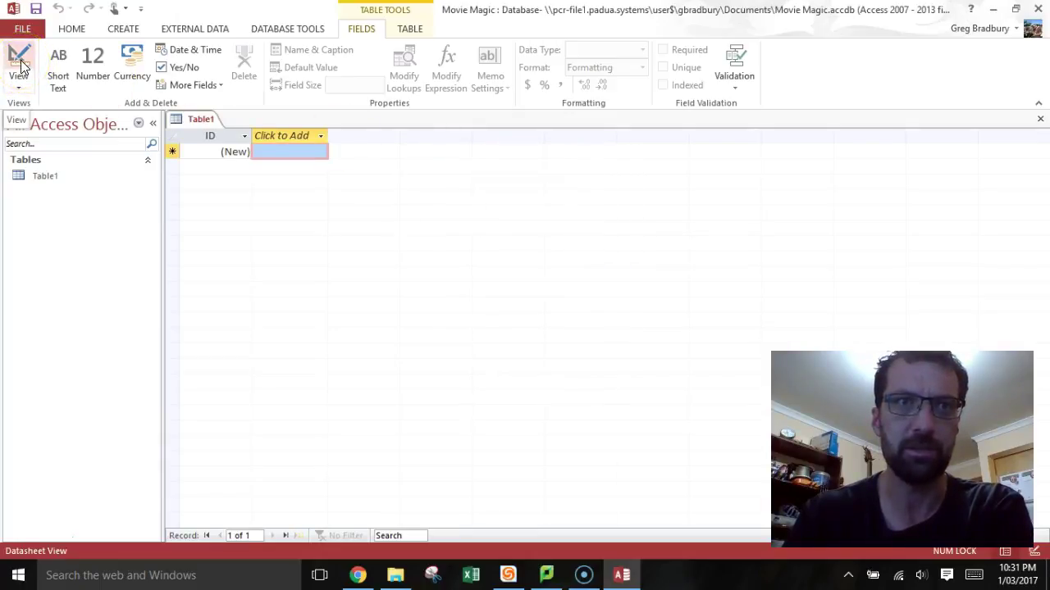
Switch Table1 to Design View, saving the table under the name "tbl allvideos"
left_click(18, 87)
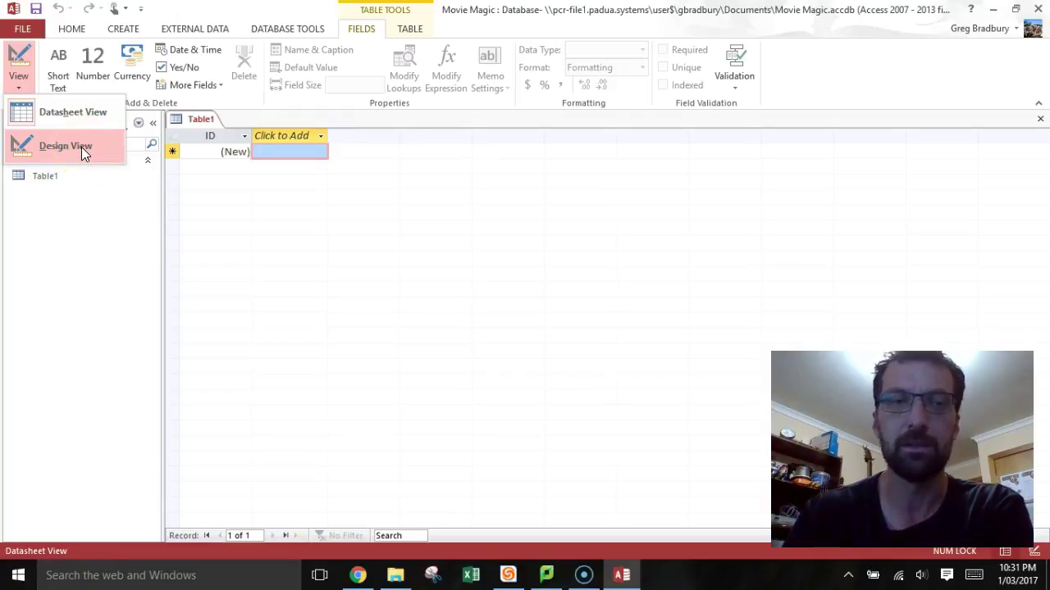
left_click(77, 114)
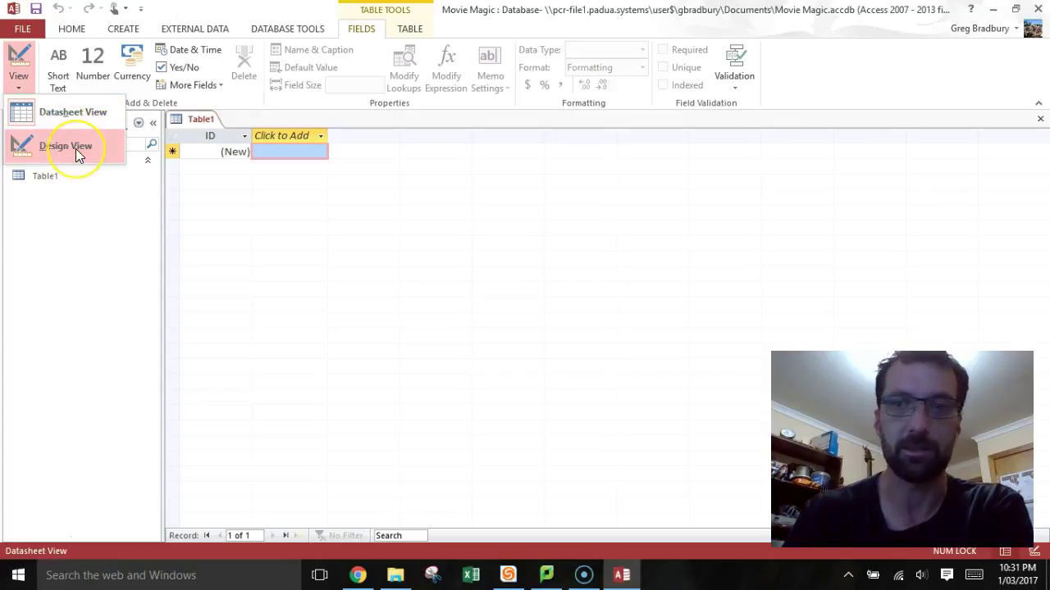
left_click(76, 147)
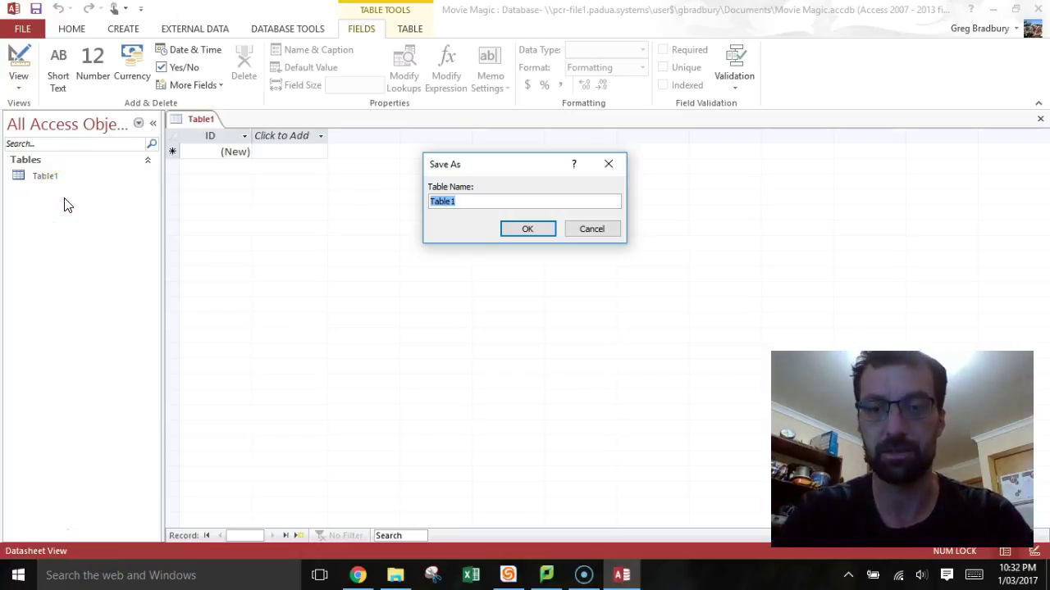
type("tbl allvideos")
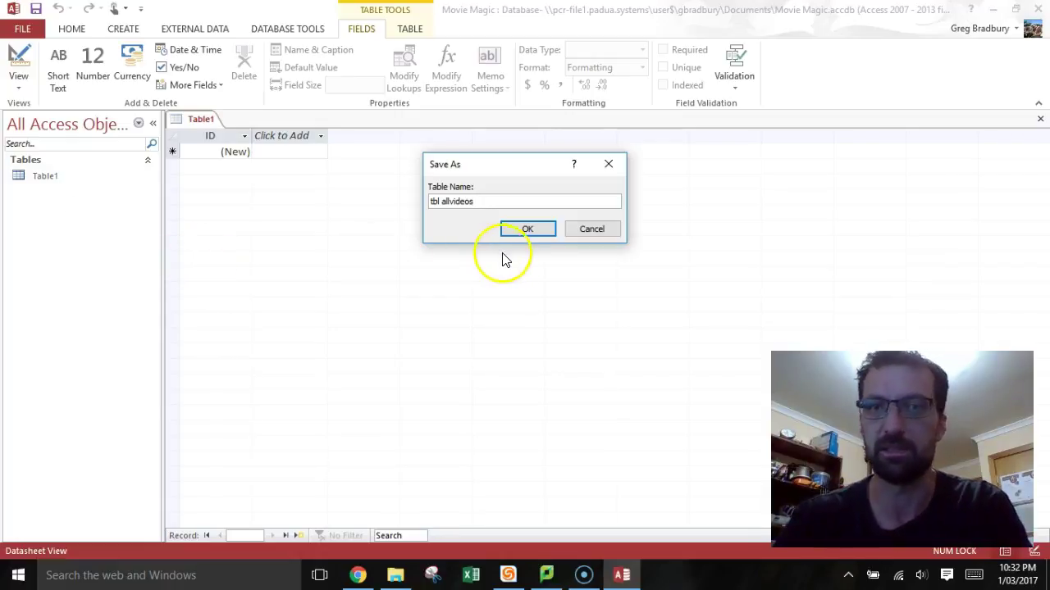
left_click(527, 229)
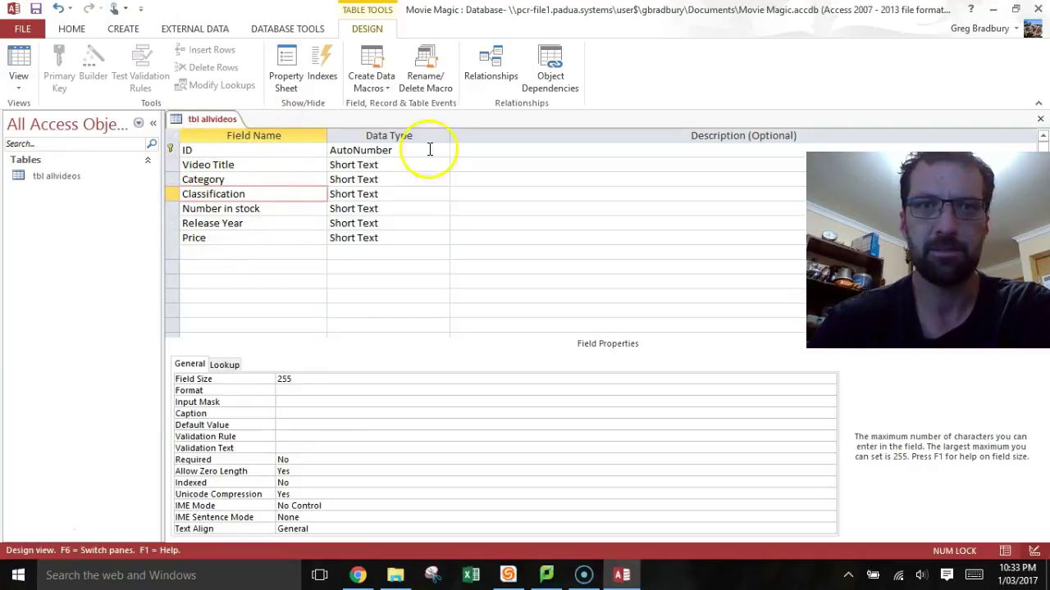
Delete the ID primary key field from the tbl allvideos design and accept the removal of the key
left_click_drag(405, 150, 339, 153)
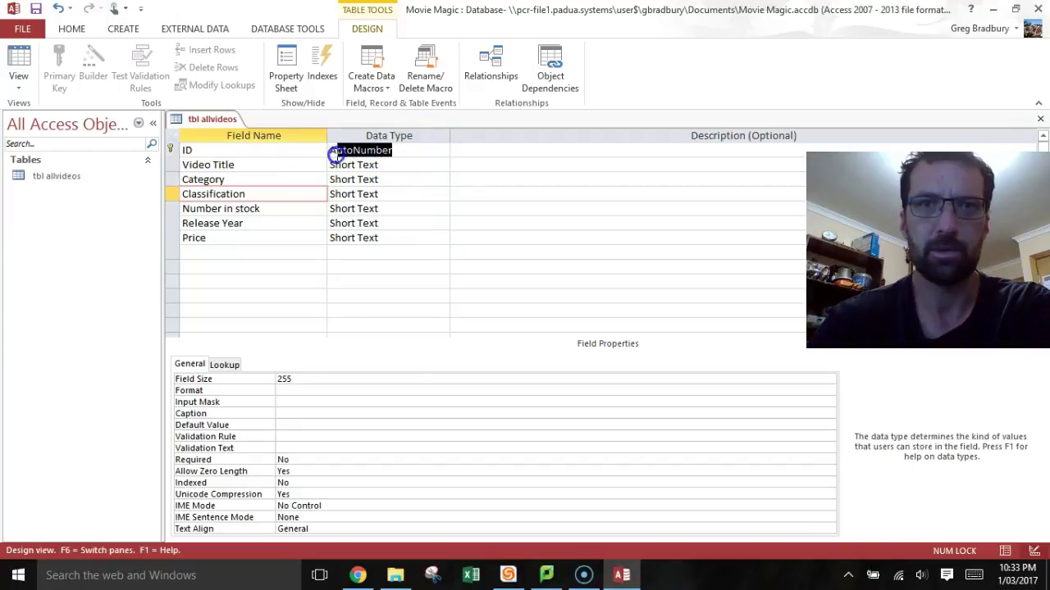
left_click(263, 152)
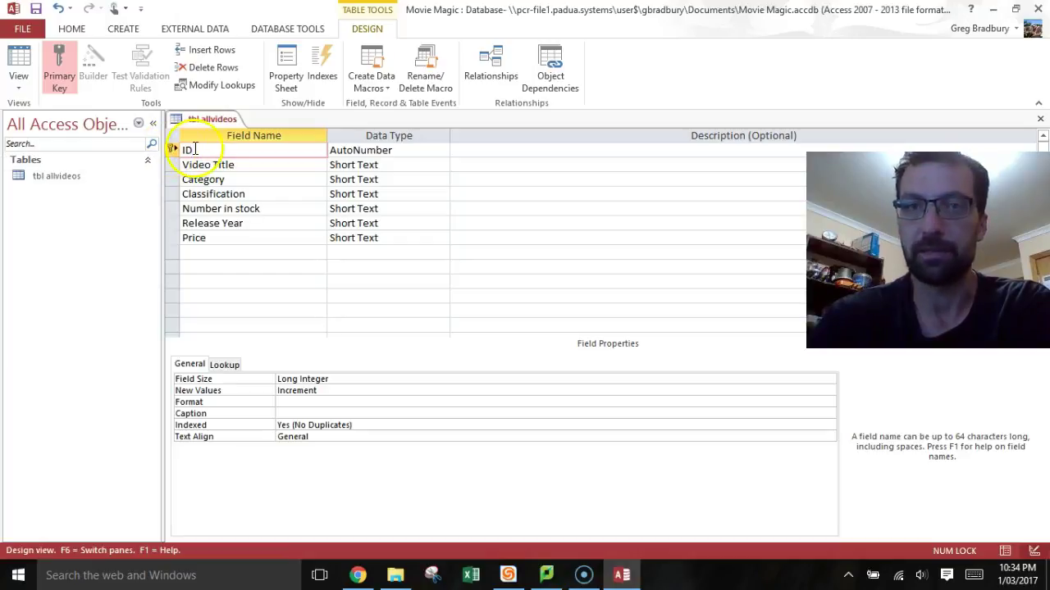
right_click(170, 150)
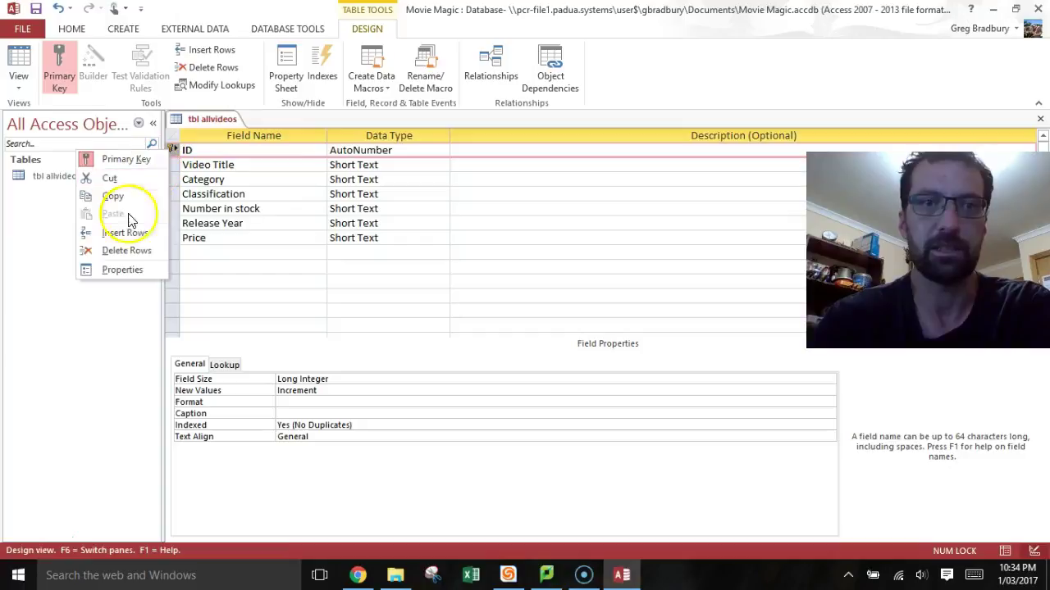
left_click(127, 250)
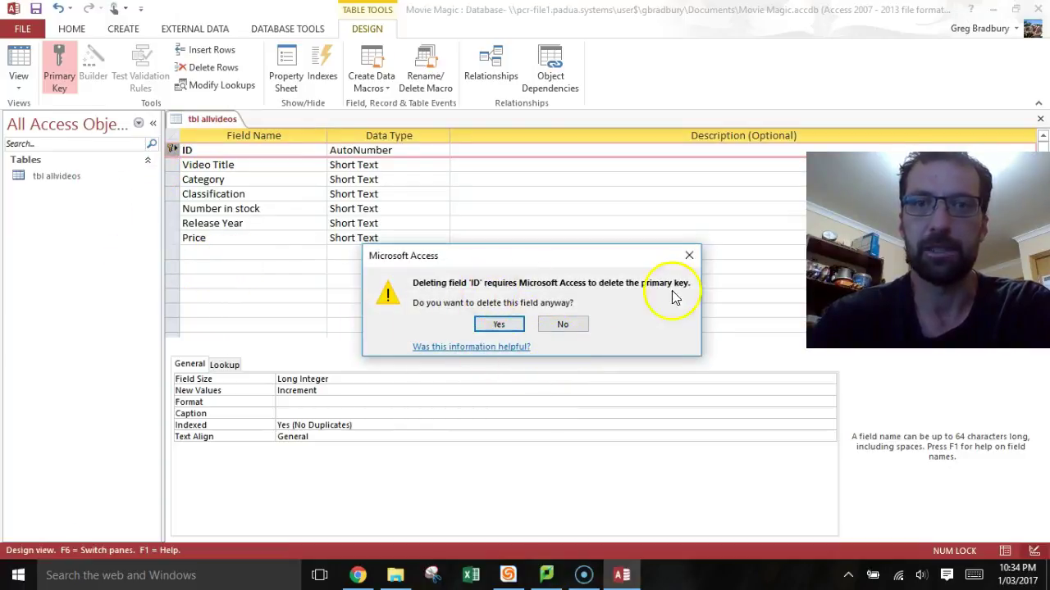
left_click(498, 324)
Check the data types of the first text fields and set the Number in stock field's data type to Number
left_click(424, 165)
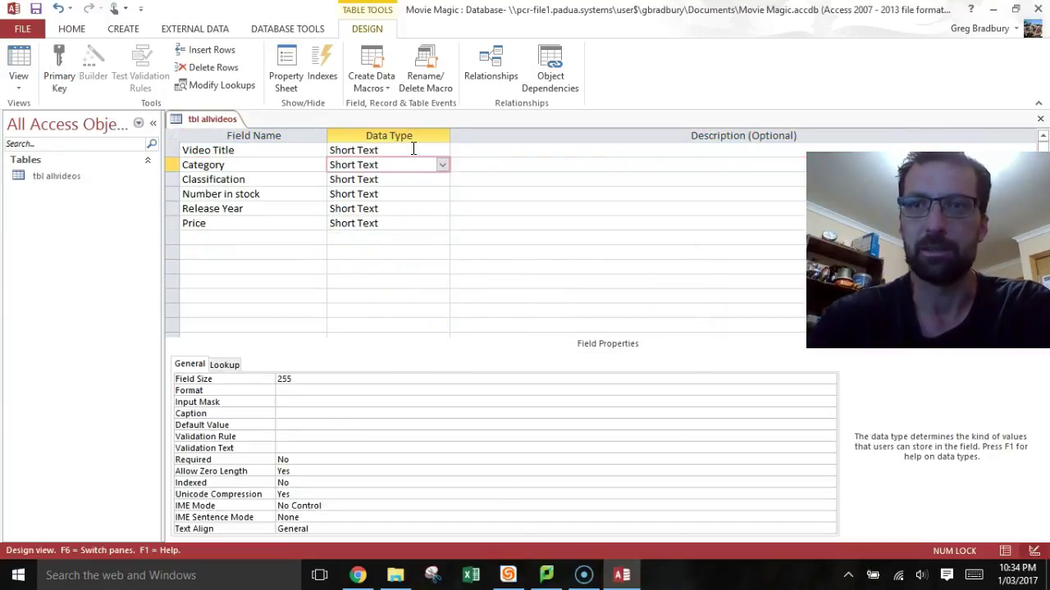
left_click(399, 150)
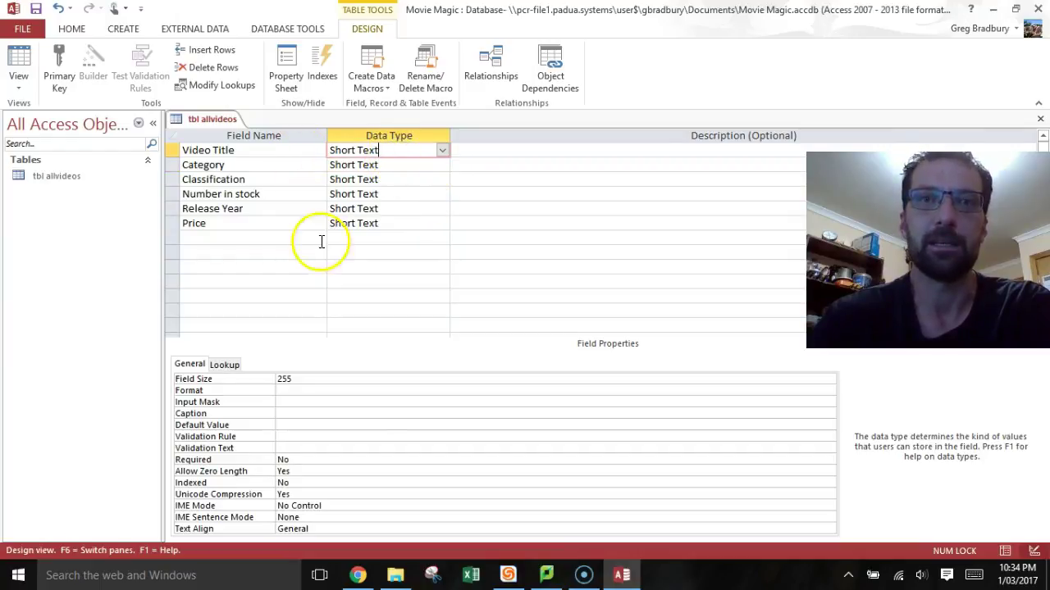
left_click(343, 172)
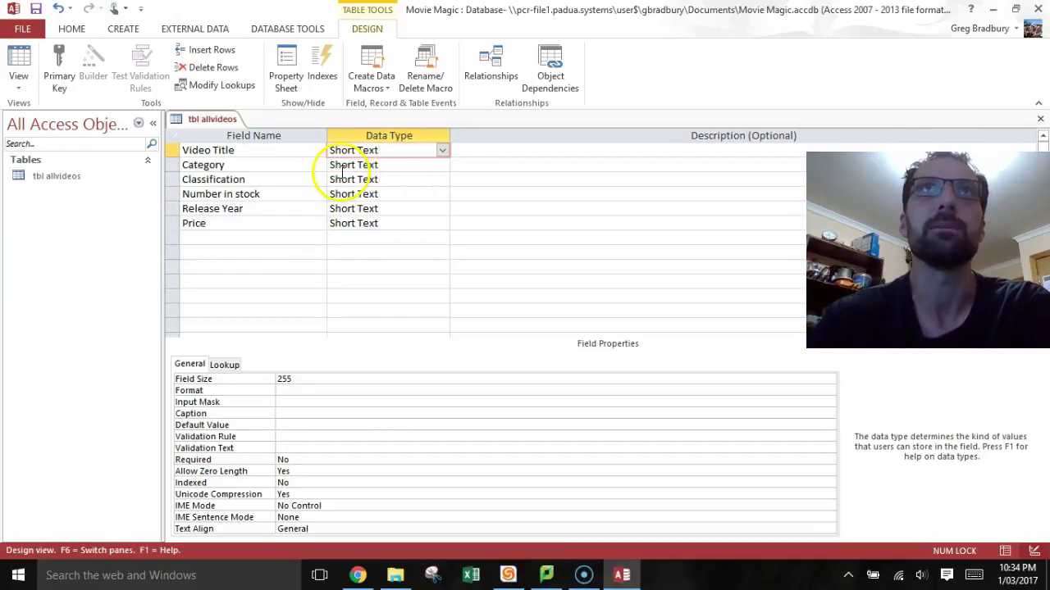
left_click(387, 173)
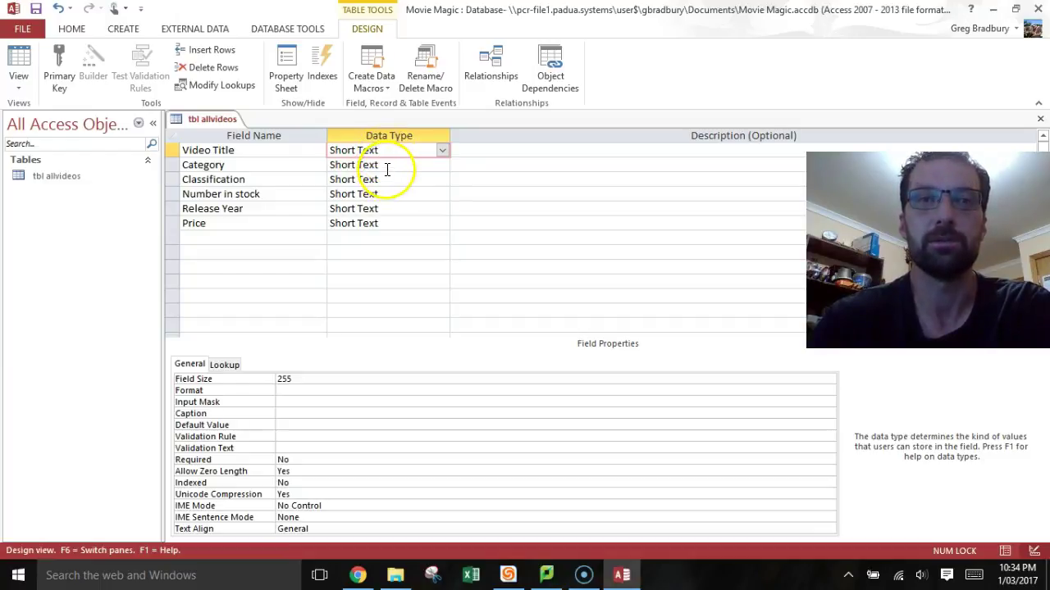
left_click(387, 179)
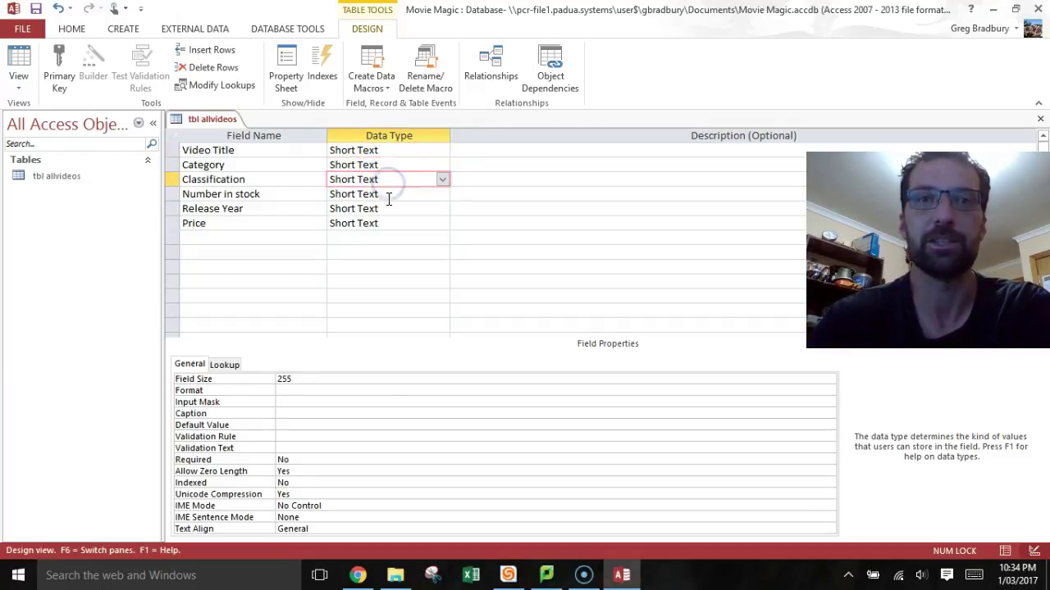
left_click(397, 193)
left_click(442, 195)
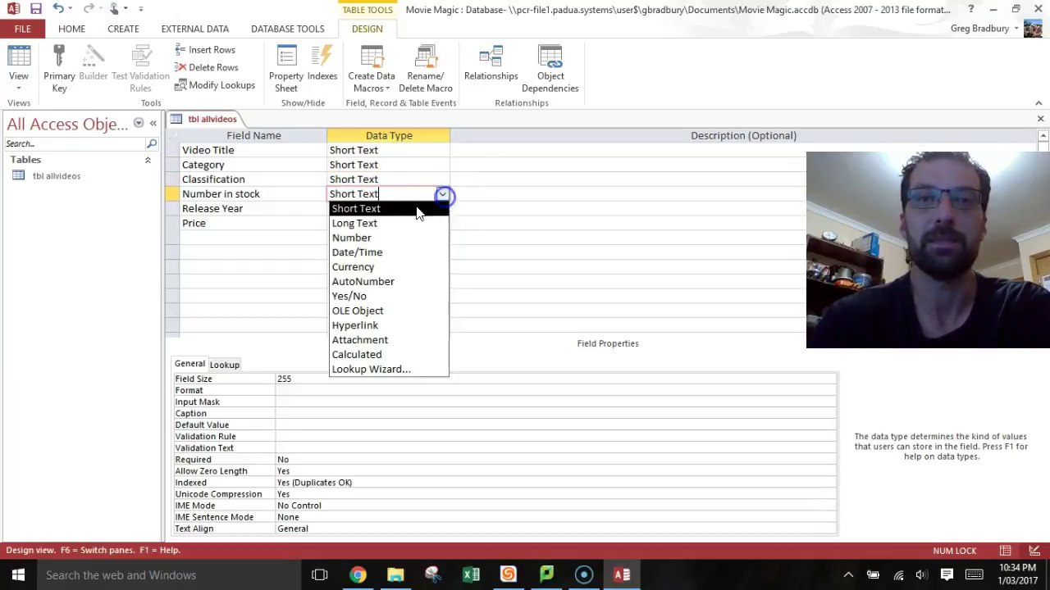
left_click(399, 237)
Set the data type of the Release Year and Price fields to Number
left_click(429, 210)
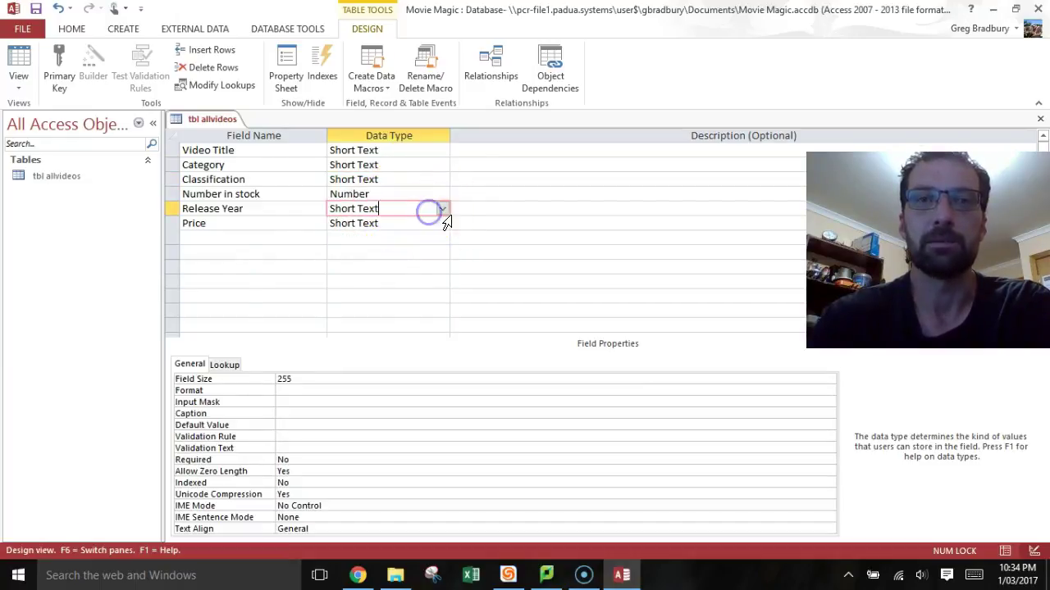
left_click(442, 211)
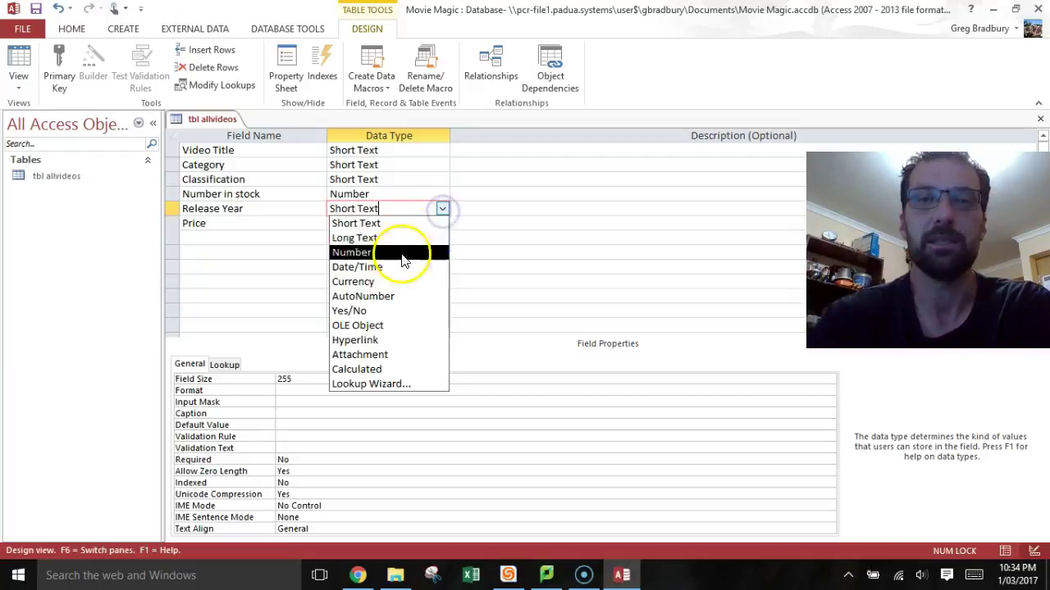
left_click(387, 251)
left_click(416, 223)
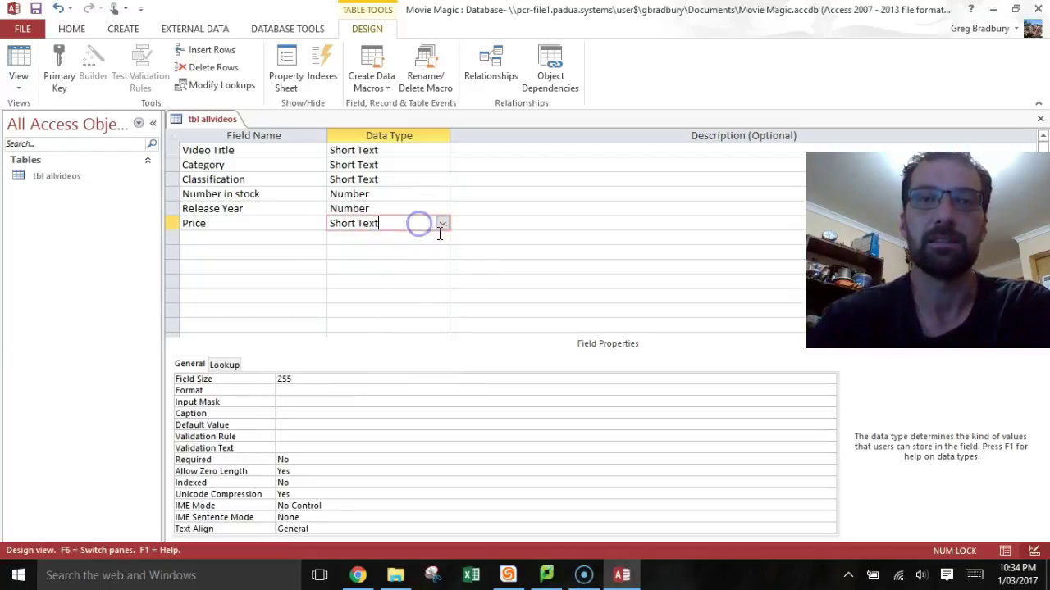
left_click(443, 225)
left_click(365, 267)
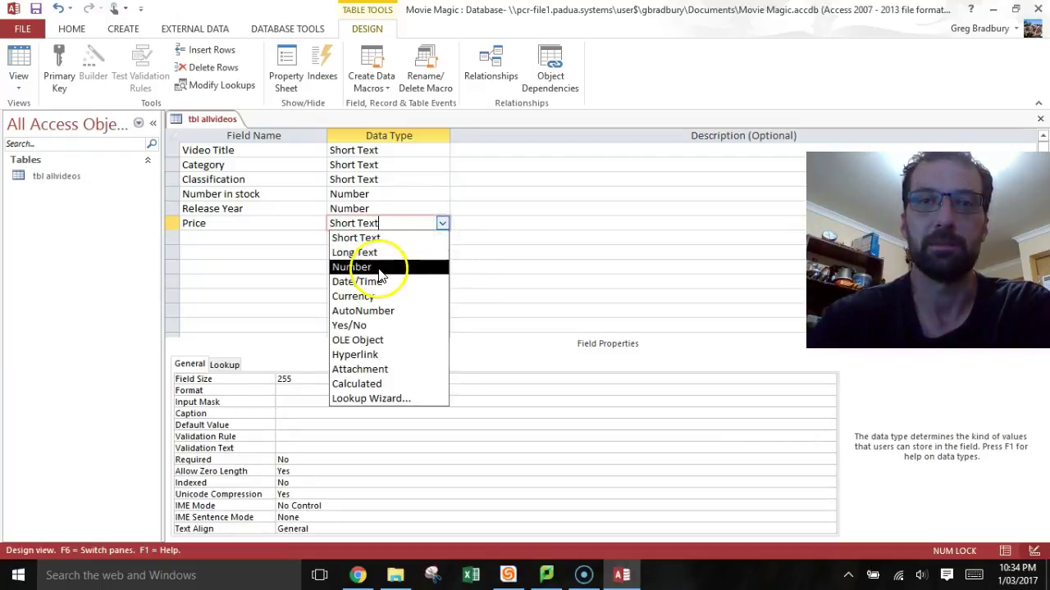
Set the Video Title field's size to 50 characters
left_click(416, 151)
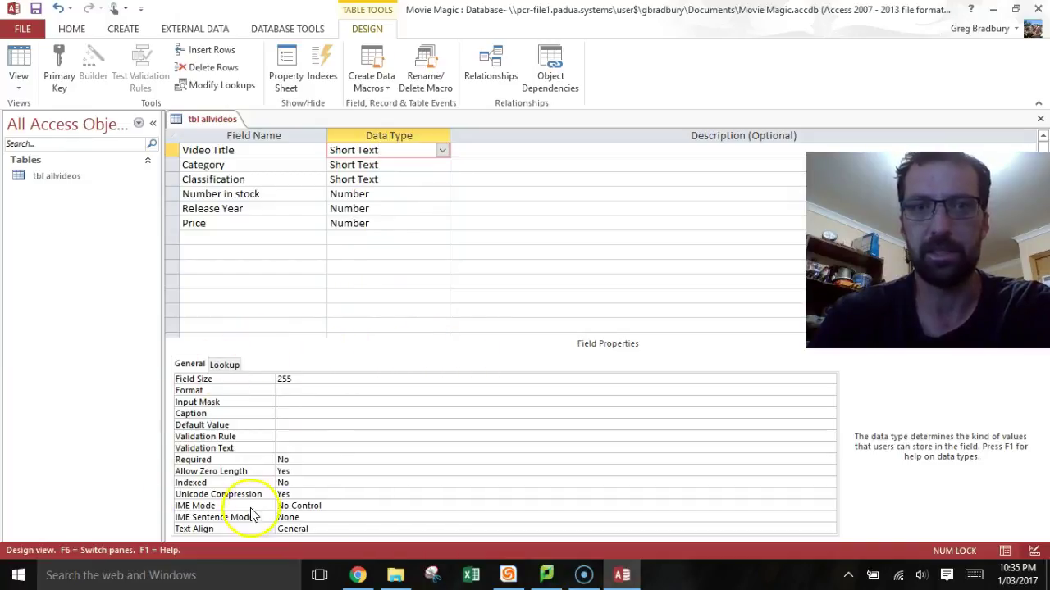
left_click(299, 379)
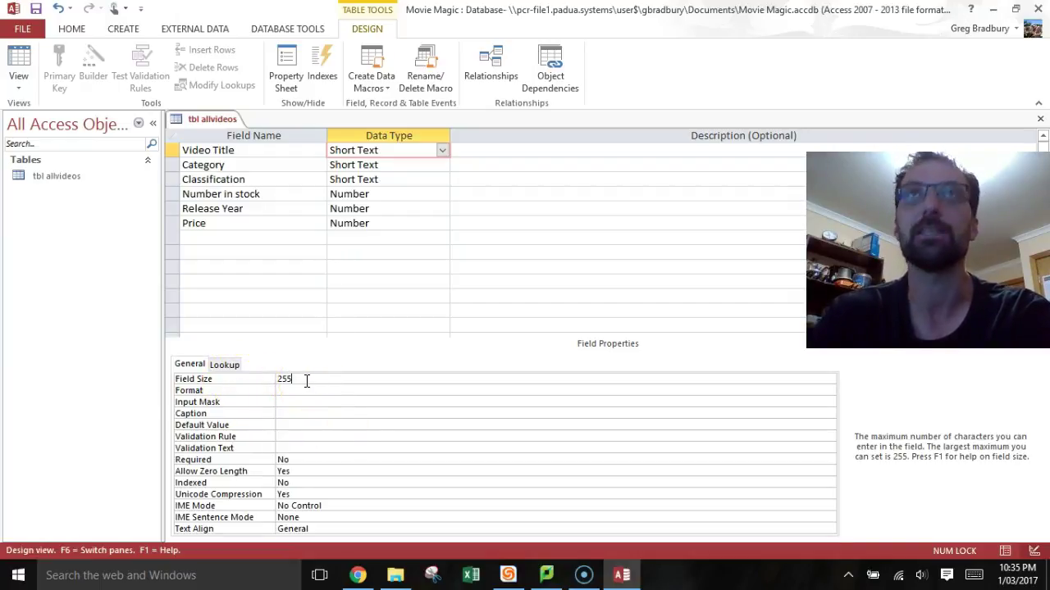
left_click_drag(307, 380, 254, 383)
type("50")
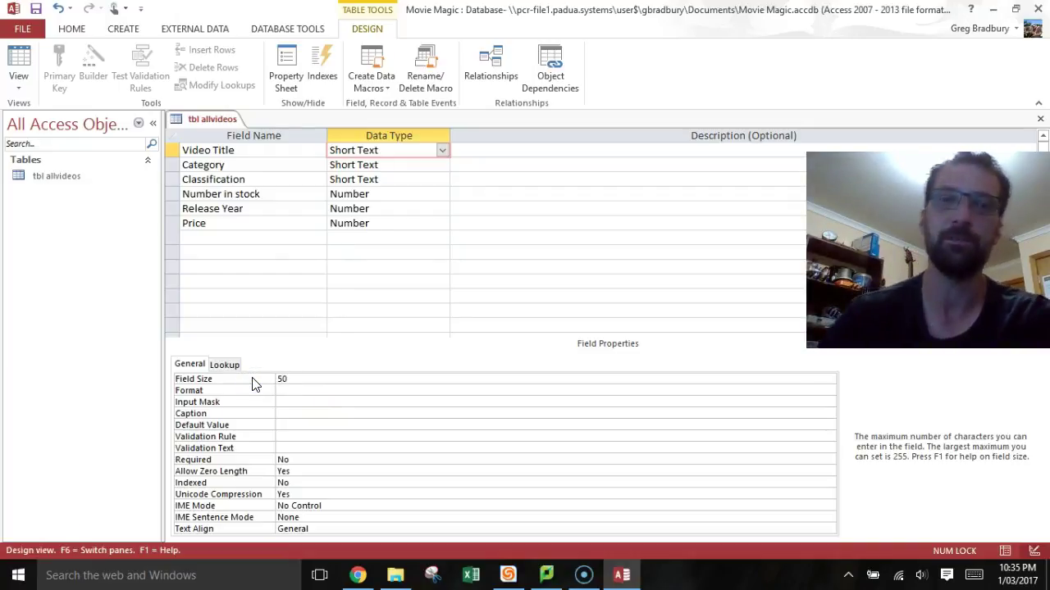
Set the field size to 20 for Category and to 3 for Classification
left_click(399, 168)
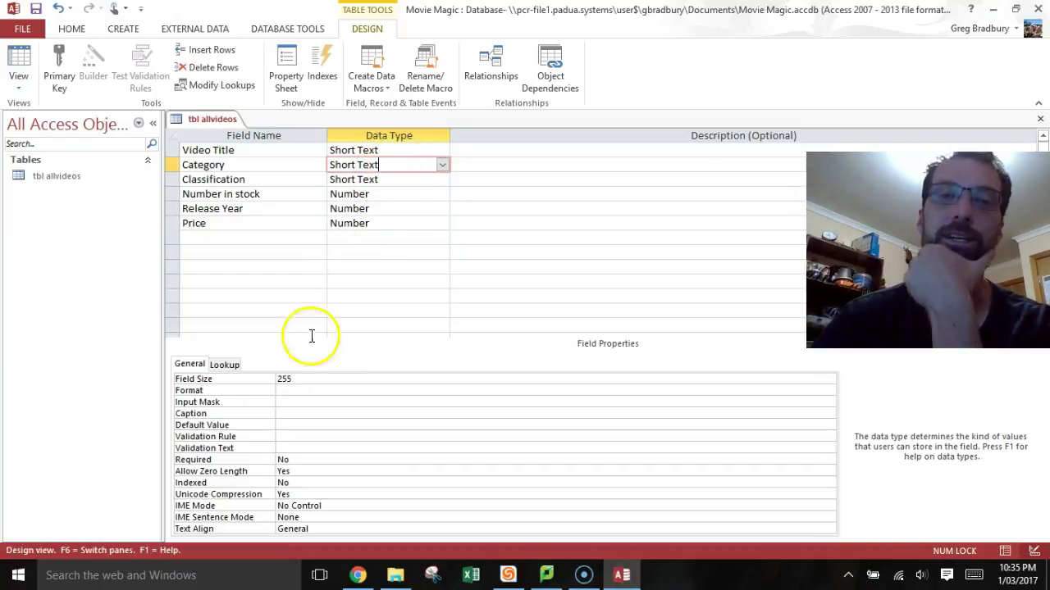
left_click(250, 380)
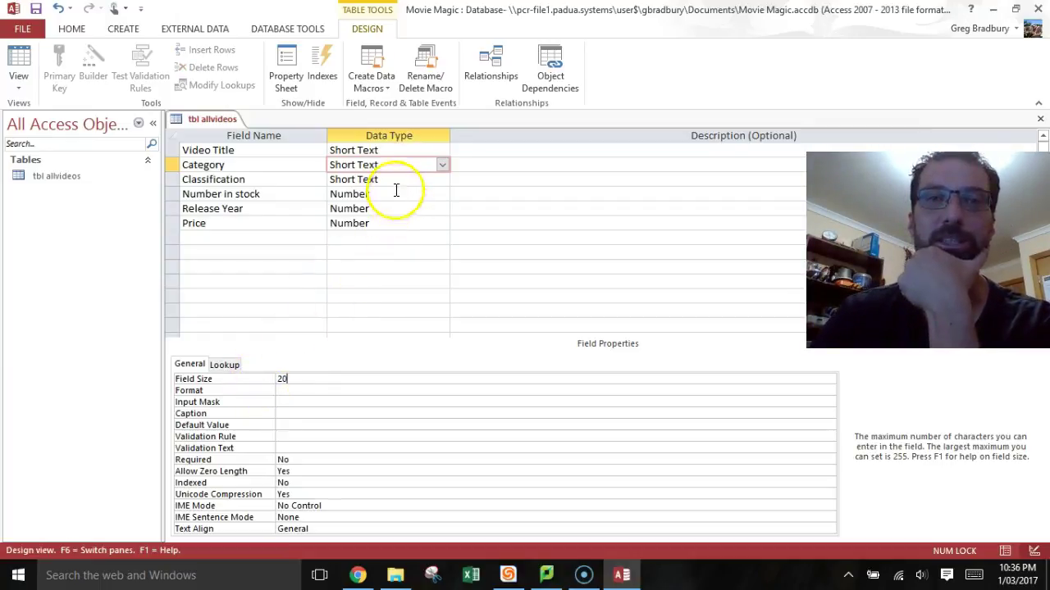
left_click(396, 180)
left_click(294, 377)
left_click(254, 378)
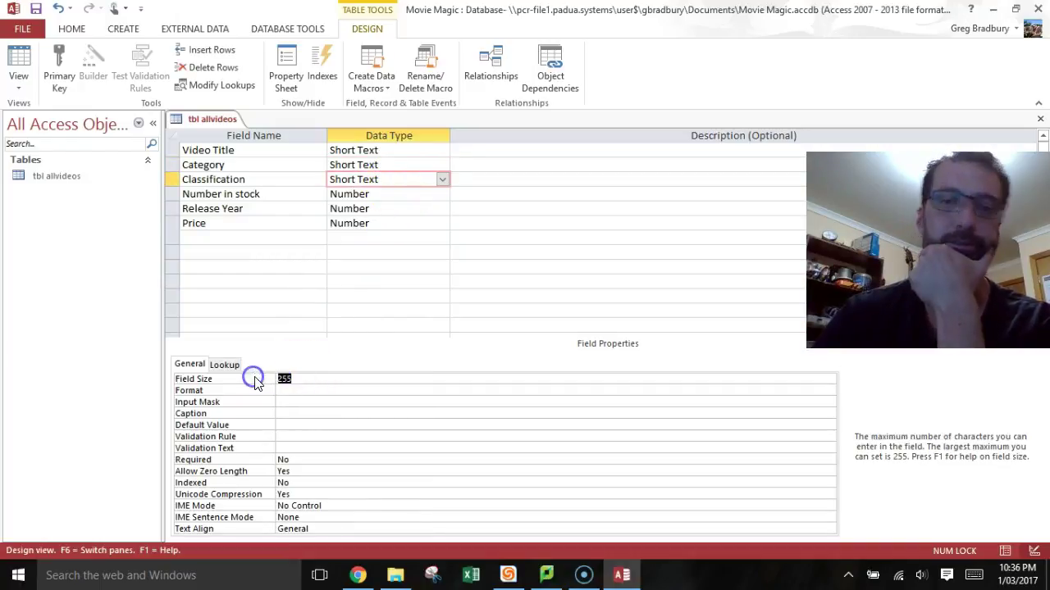
type("3")
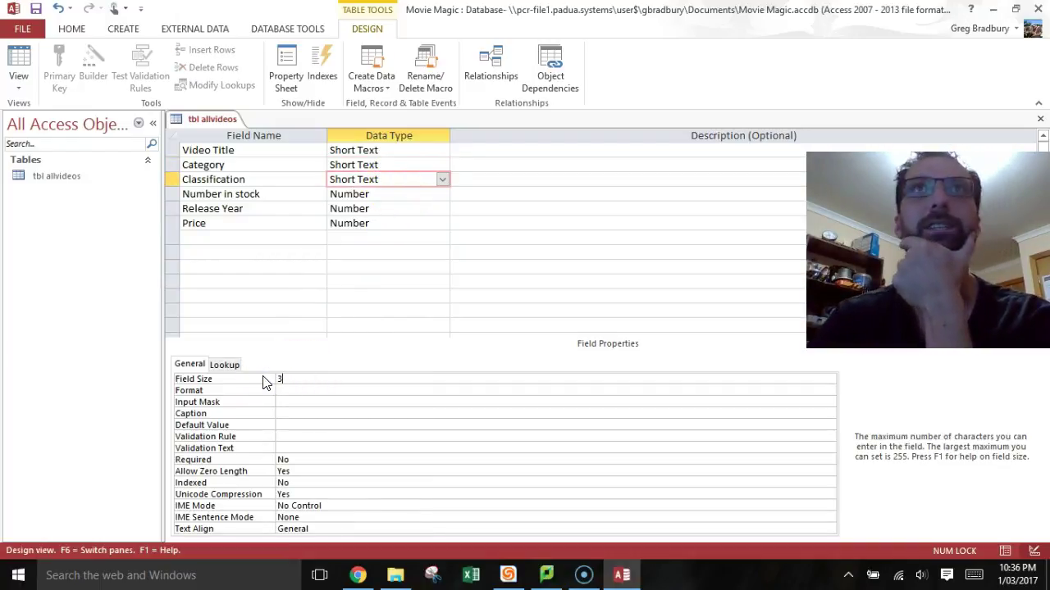
left_click(286, 379)
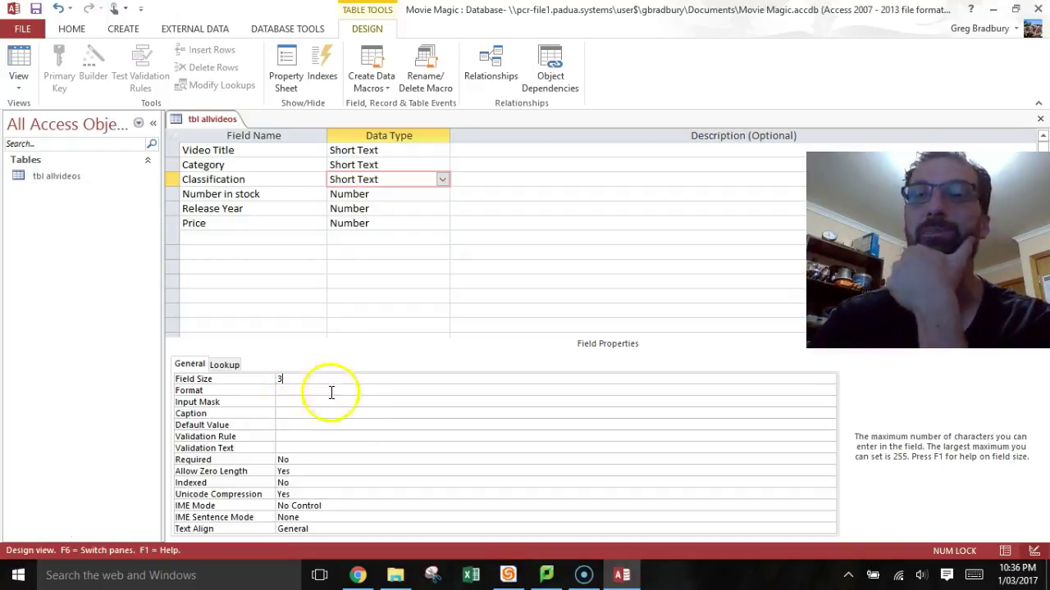
Examine the field size and format properties of Number in stock, then check the Release Year and Price fields
left_click(389, 195)
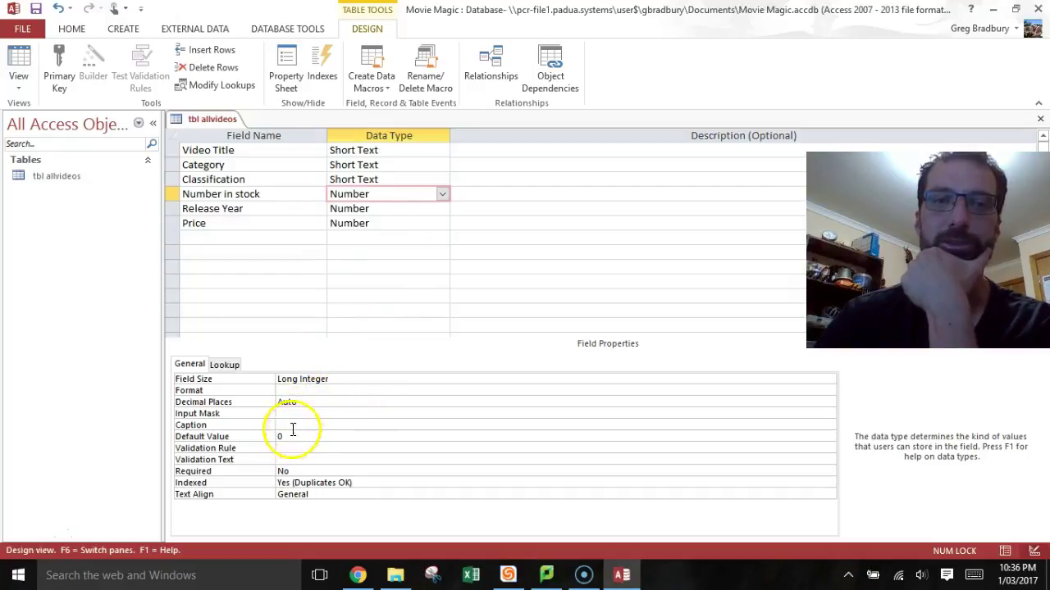
left_click(340, 379)
left_click(336, 391)
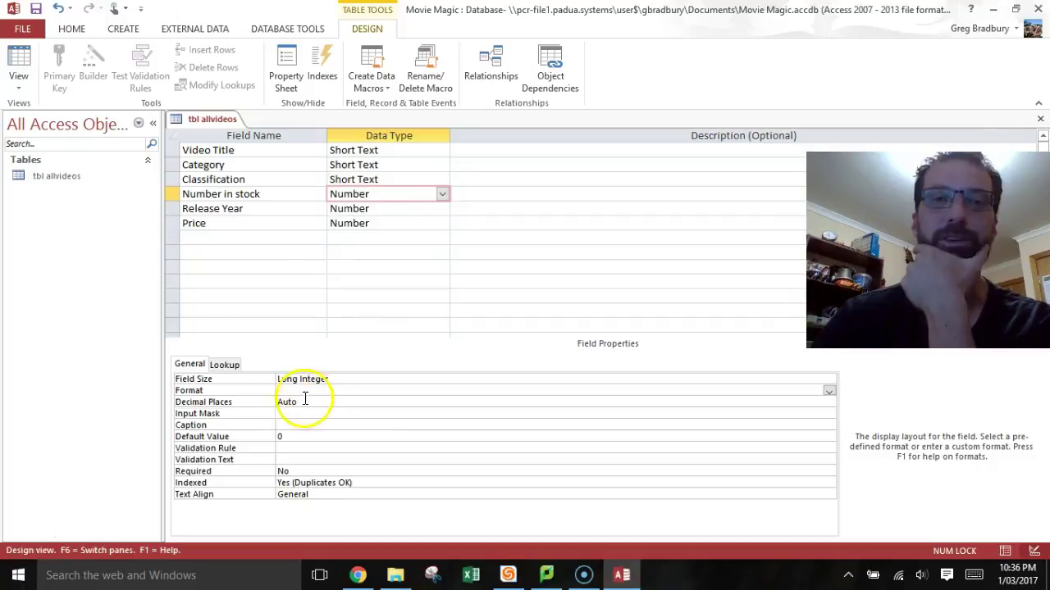
left_click(331, 378)
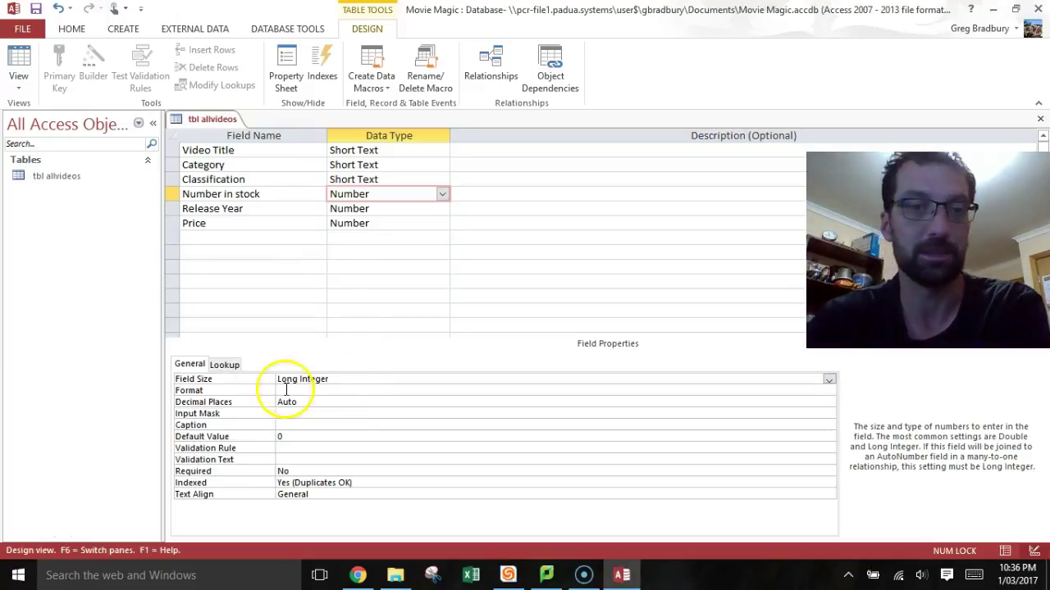
left_click(390, 209)
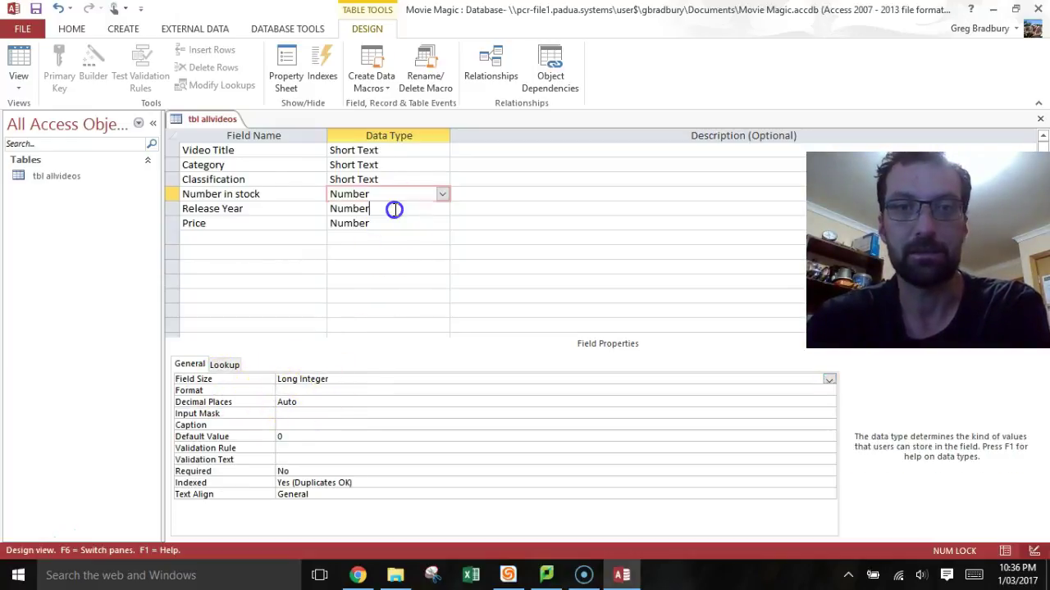
left_click(391, 227)
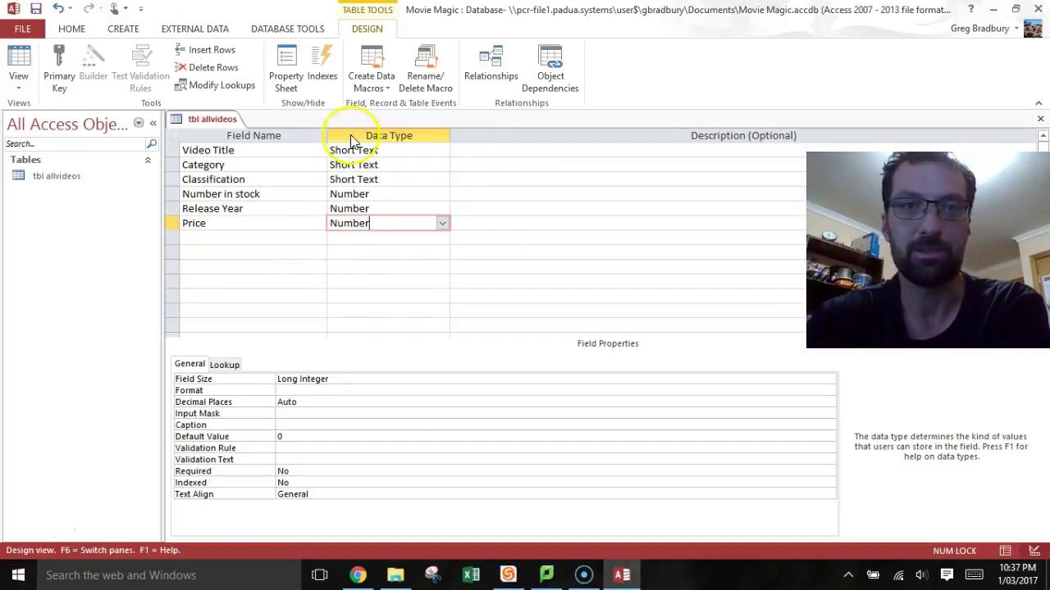
Switch tbl allvideos to Datasheet View, saving the table design
left_click(20, 67)
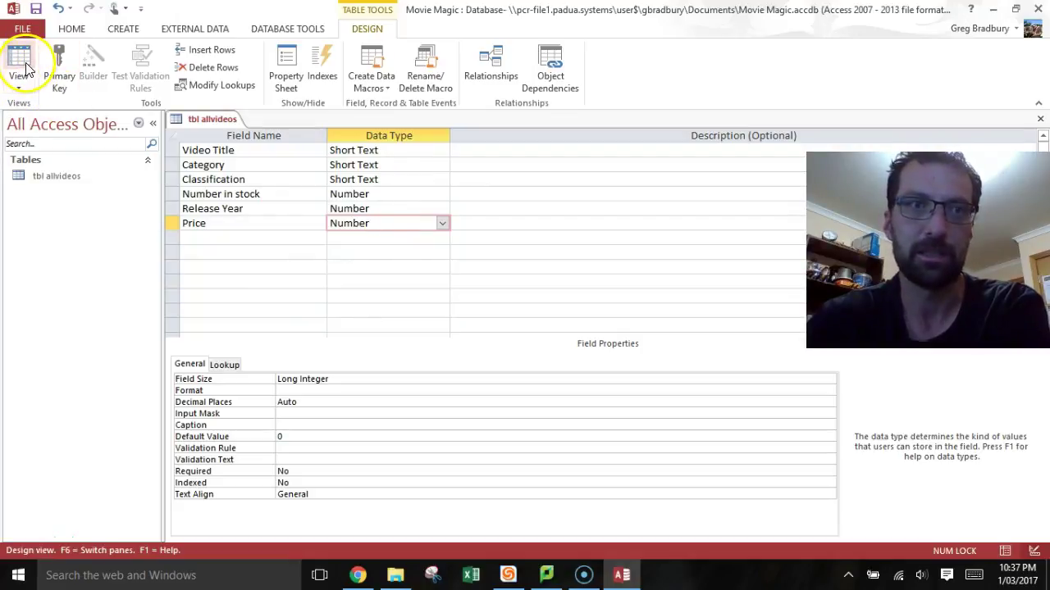
left_click(20, 66)
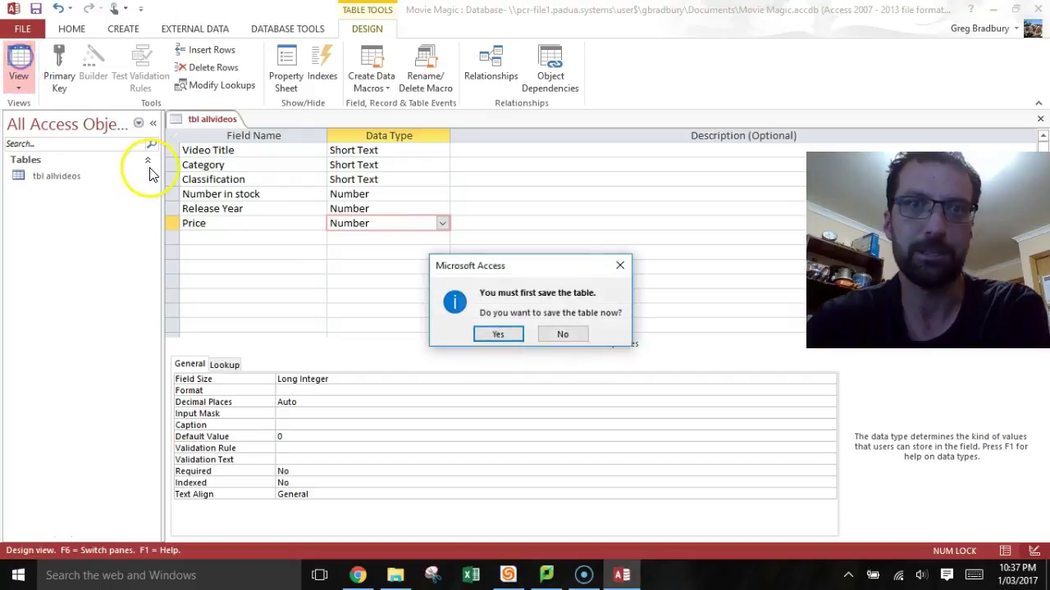
left_click(515, 338)
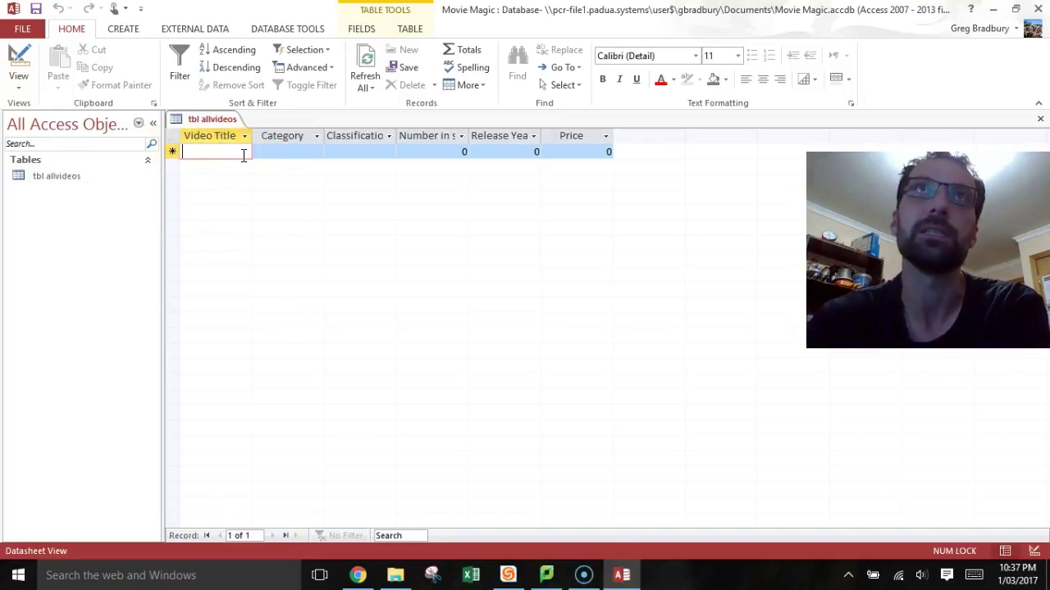
left_click(251, 192)
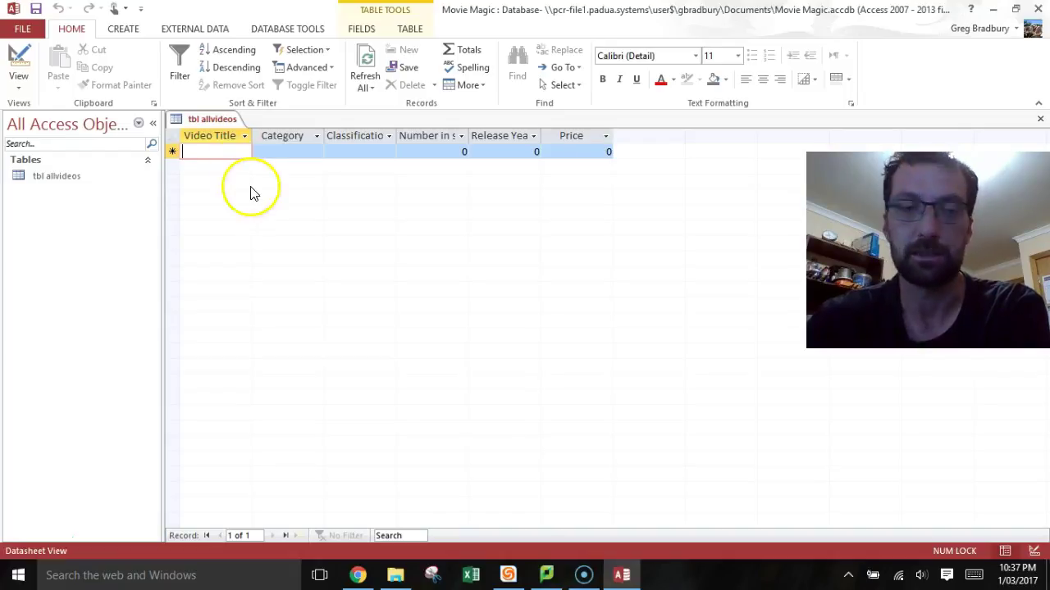
left_click(36, 537)
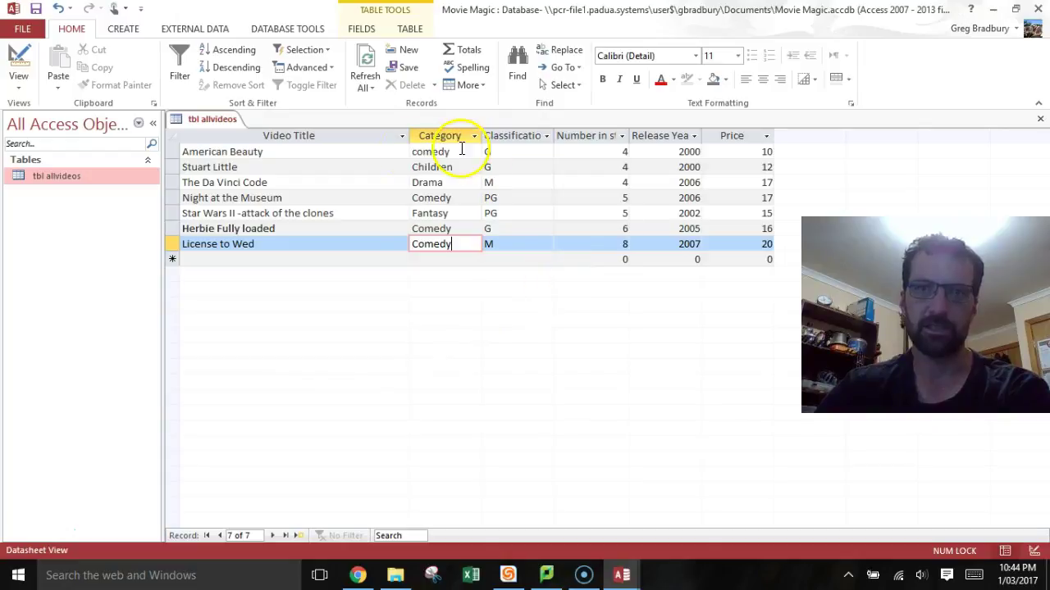
left_click(555, 290)
left_click(464, 260)
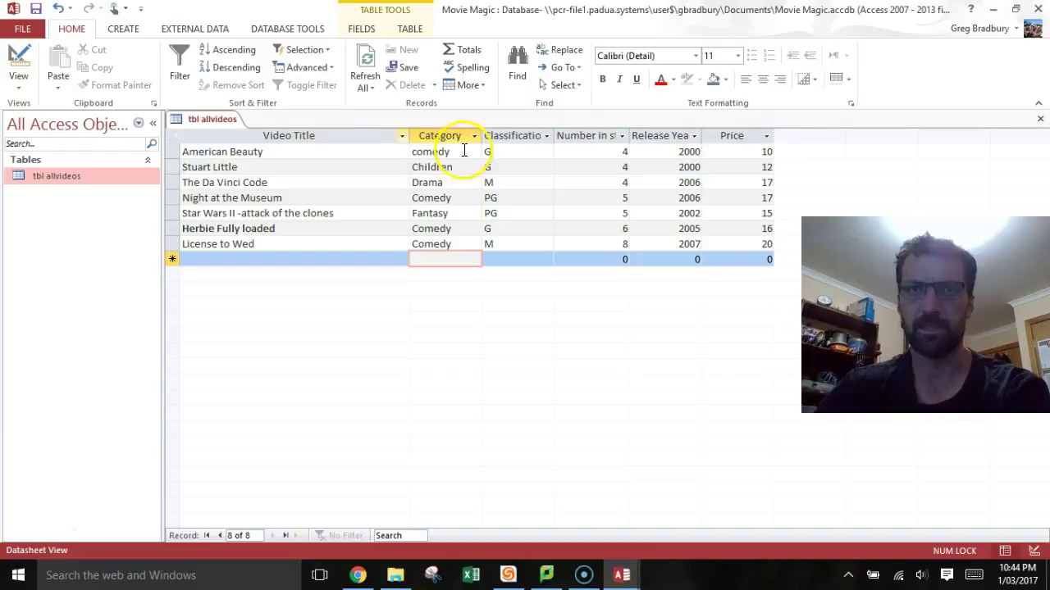
Select the Price field in the table's Design View, and commit 9.95 as American Beauty's price in the datasheet
left_click(17, 66)
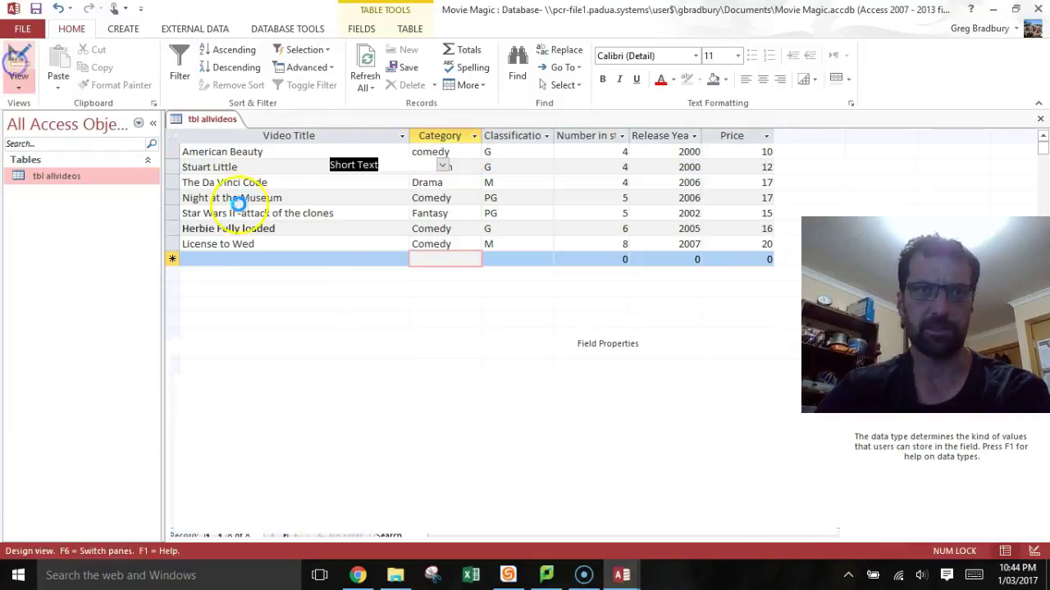
left_click(366, 238)
left_click(414, 223)
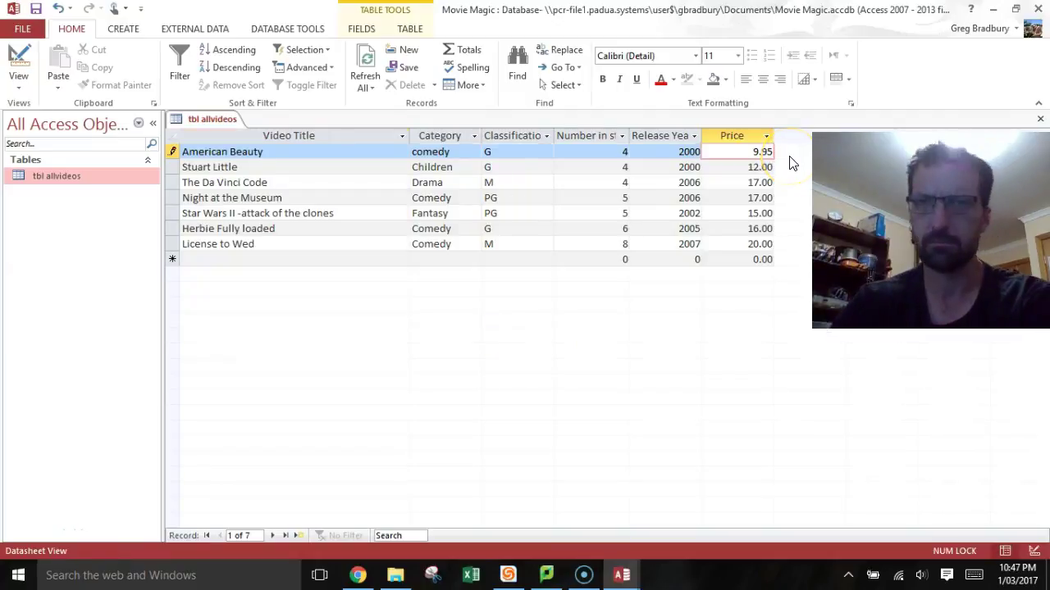
key("Return")
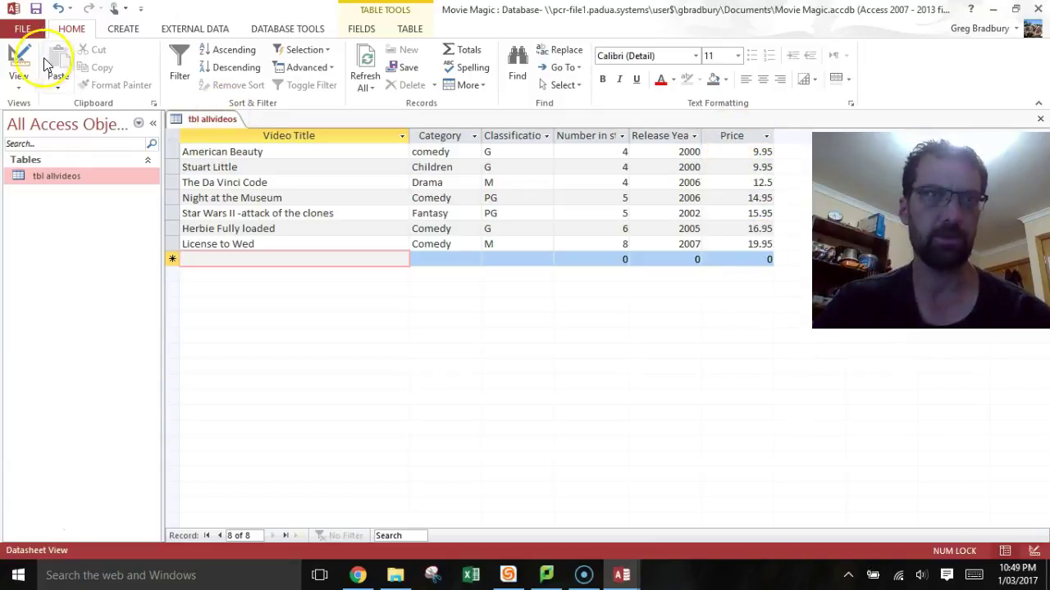
Check the Price field's size and decimal places in Design View and return to the datasheet
left_click(18, 62)
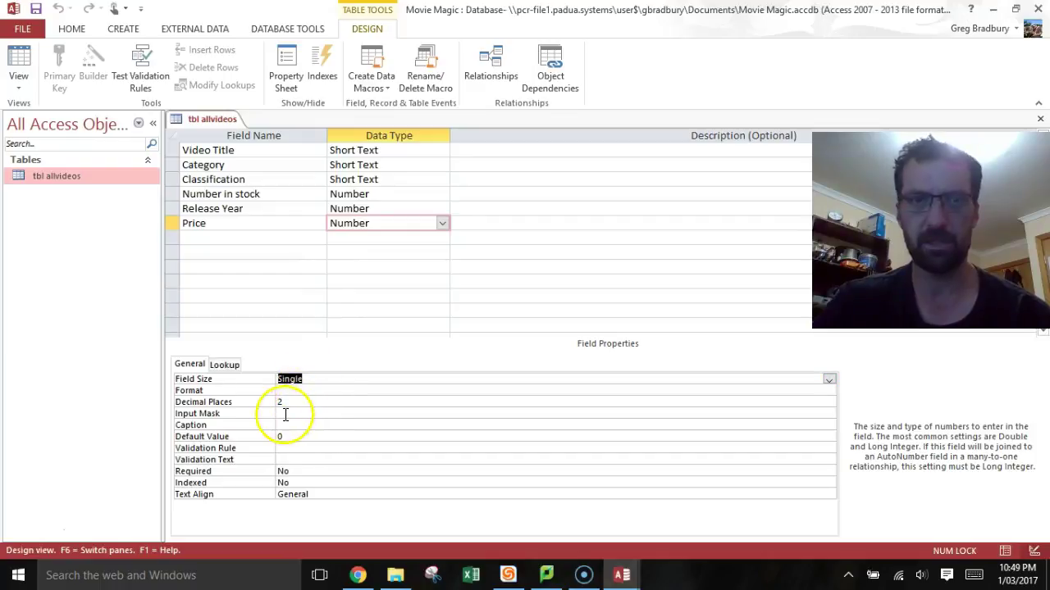
left_click(18, 63)
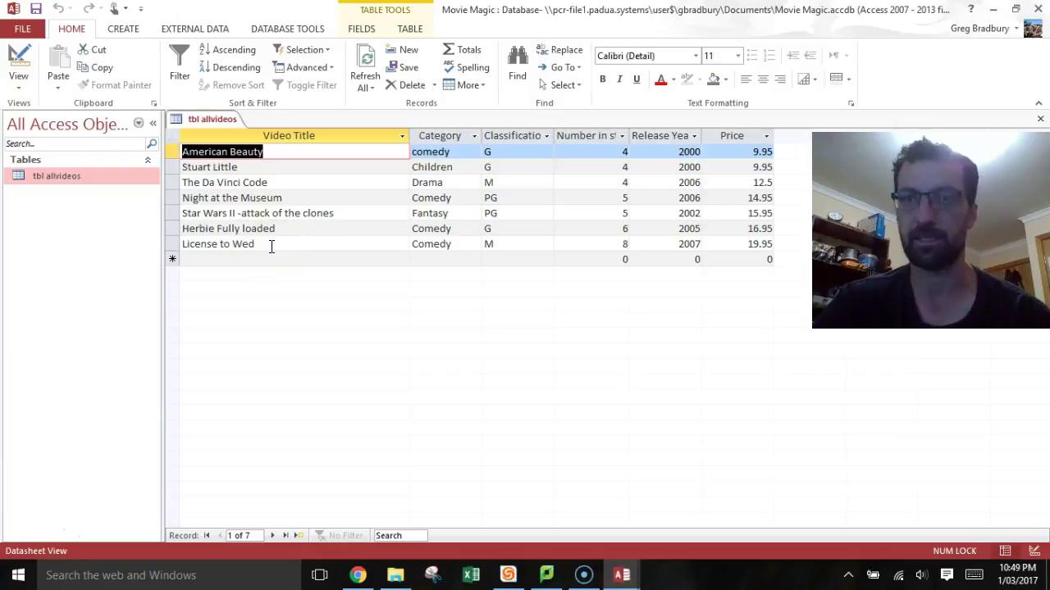
left_click(324, 258)
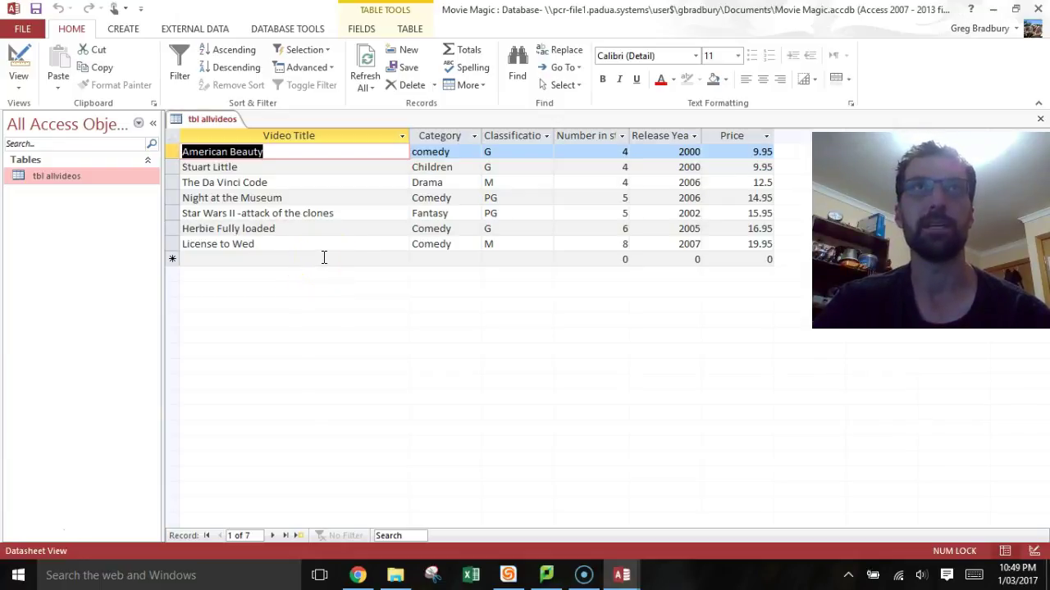
Save the Movie Magic database
left_click(23, 29)
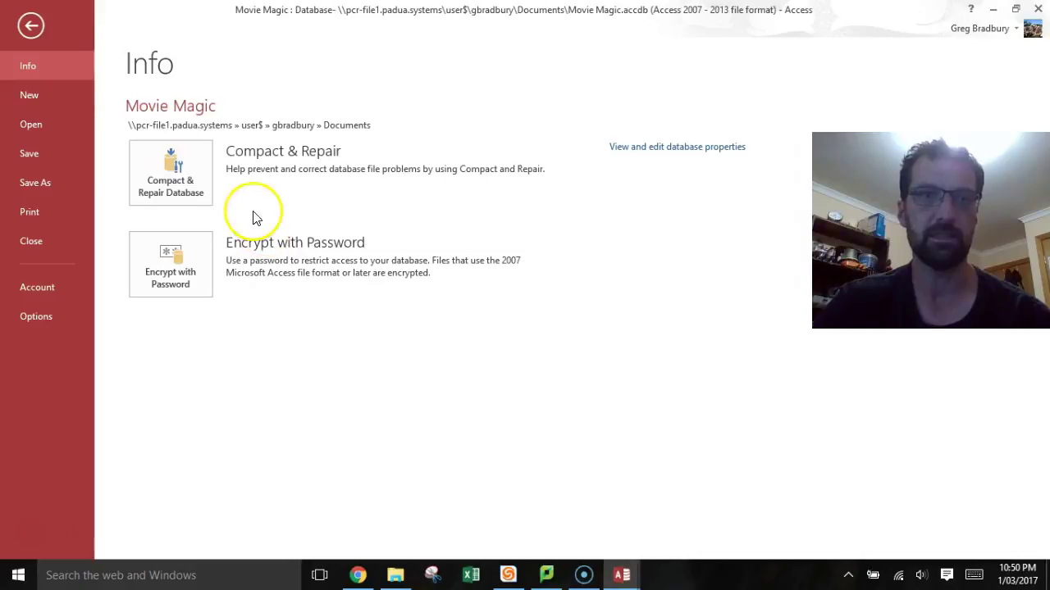
left_click(47, 157)
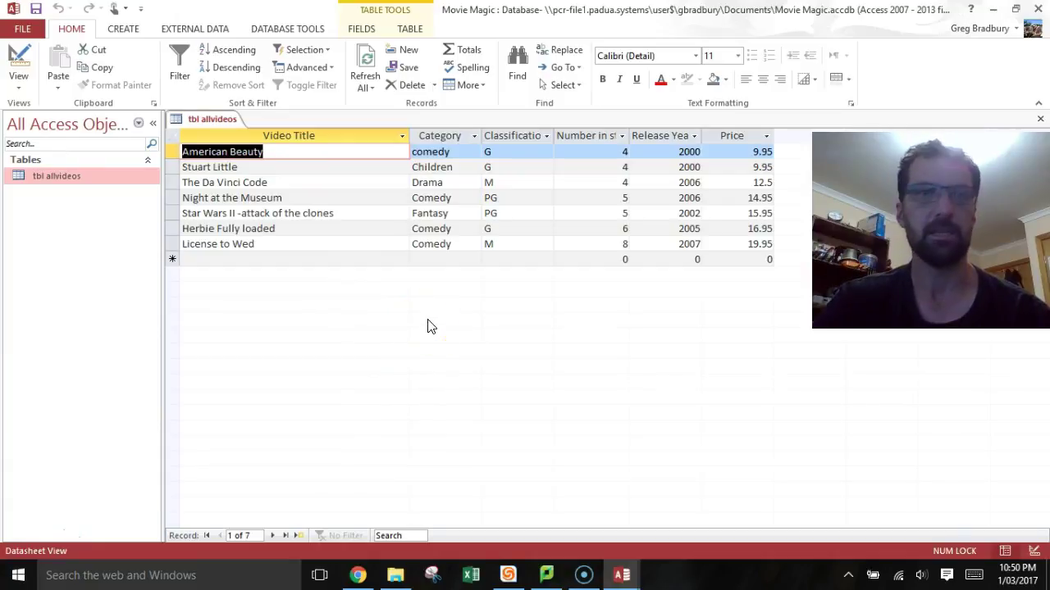
left_click(395, 331)
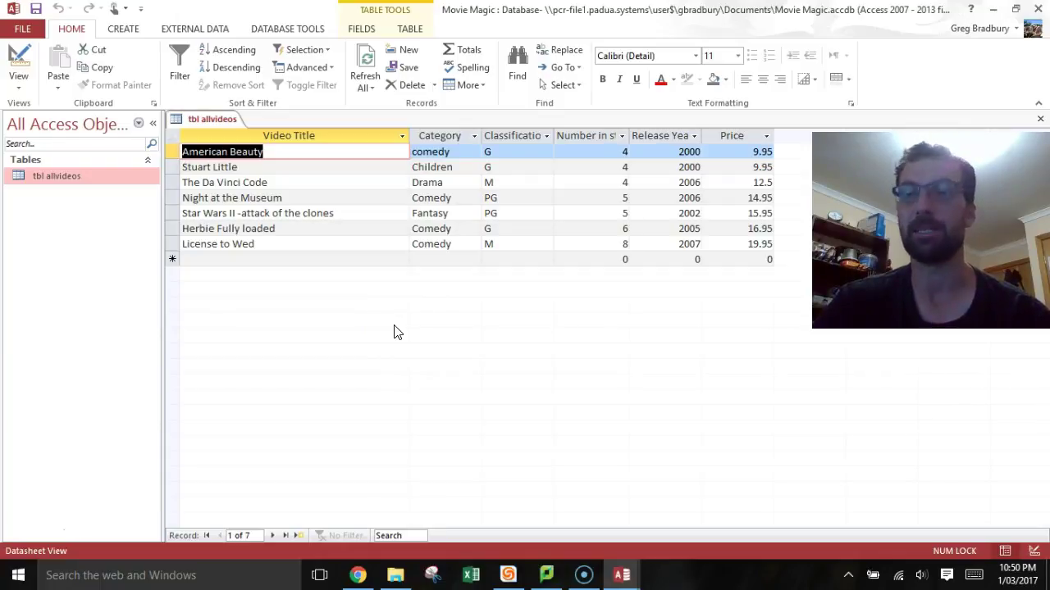
left_click_drag(426, 323, 496, 280)
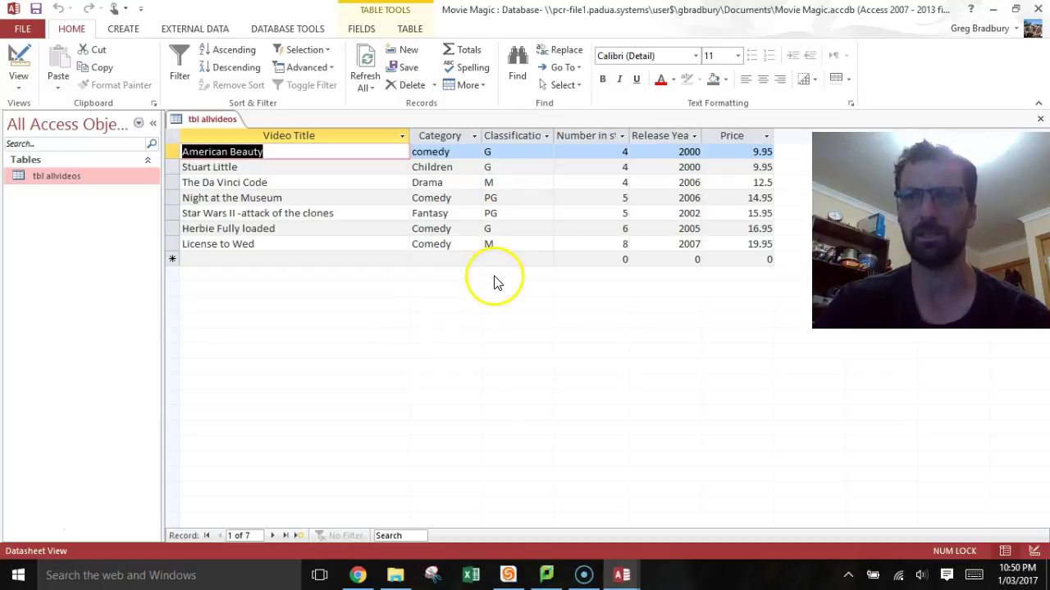